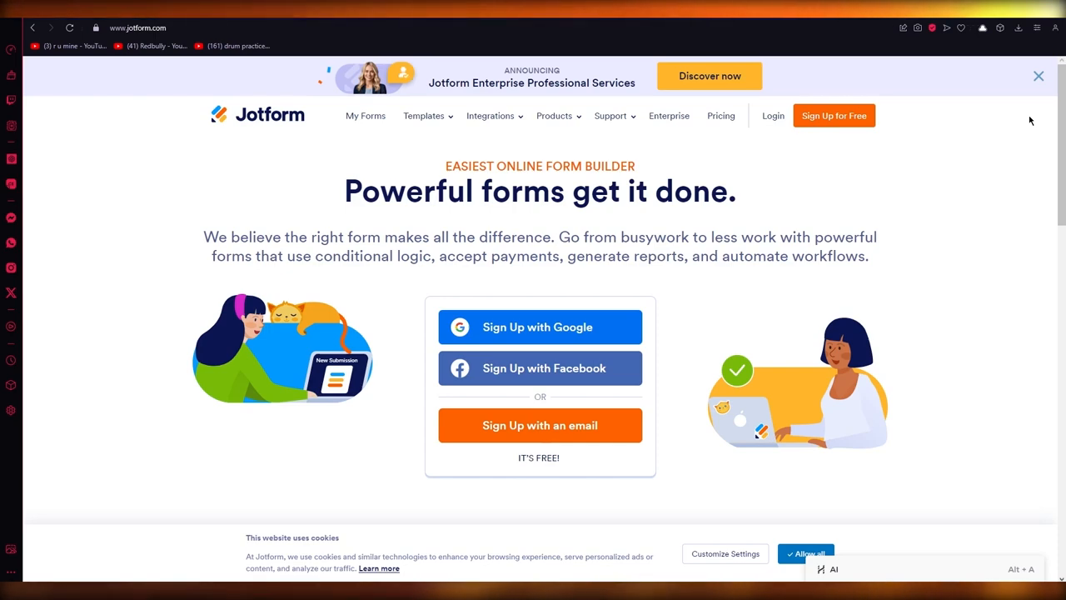
scroll(804, 229, down, 10)
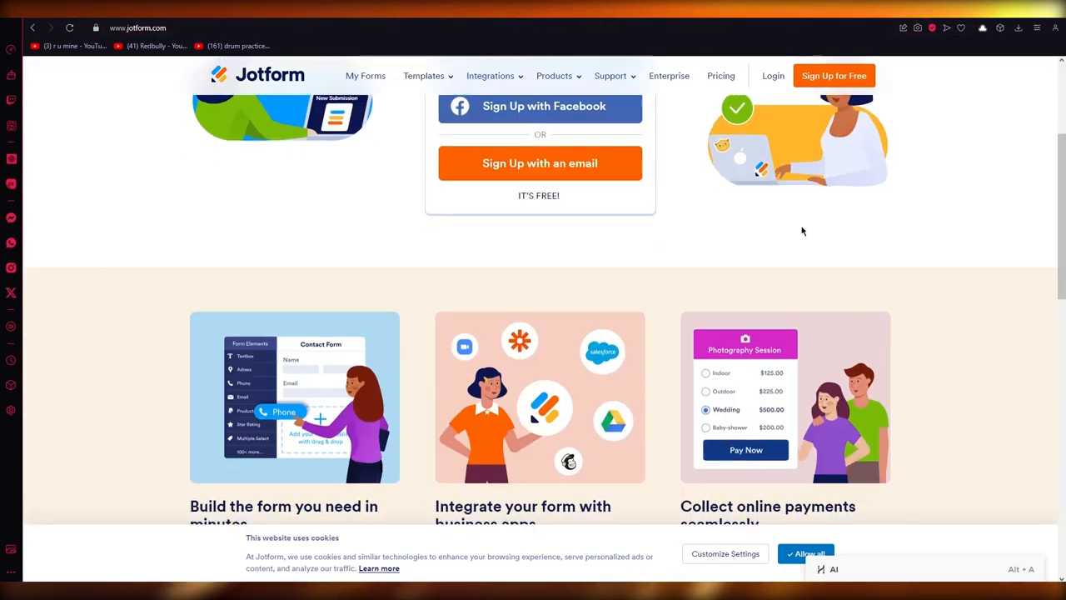
scroll(921, 263, up, 5)
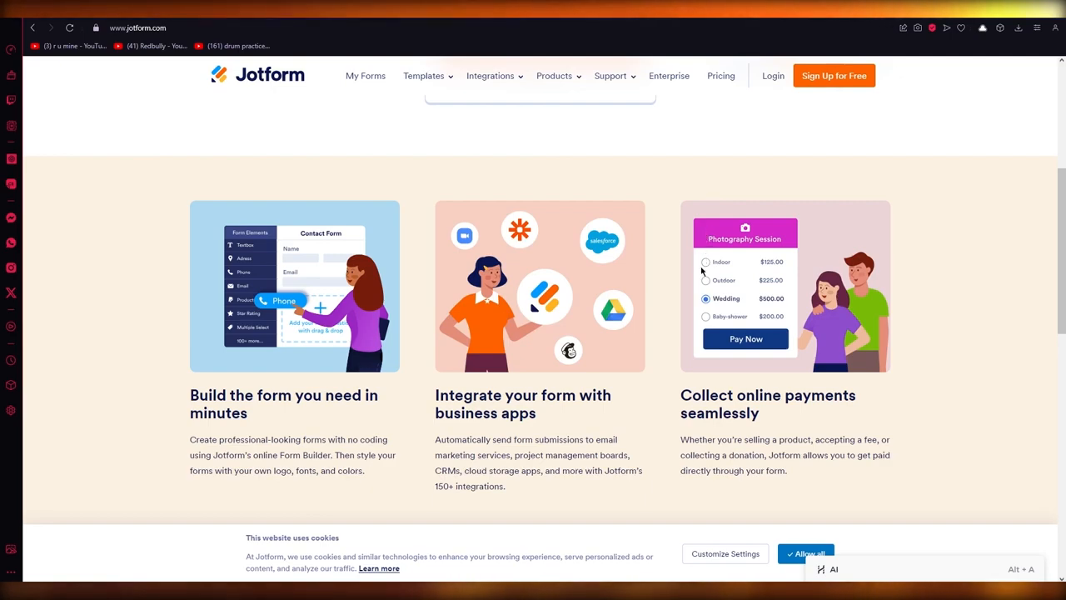
scroll(1010, 286, up, 2)
scroll(1010, 285, up, 3)
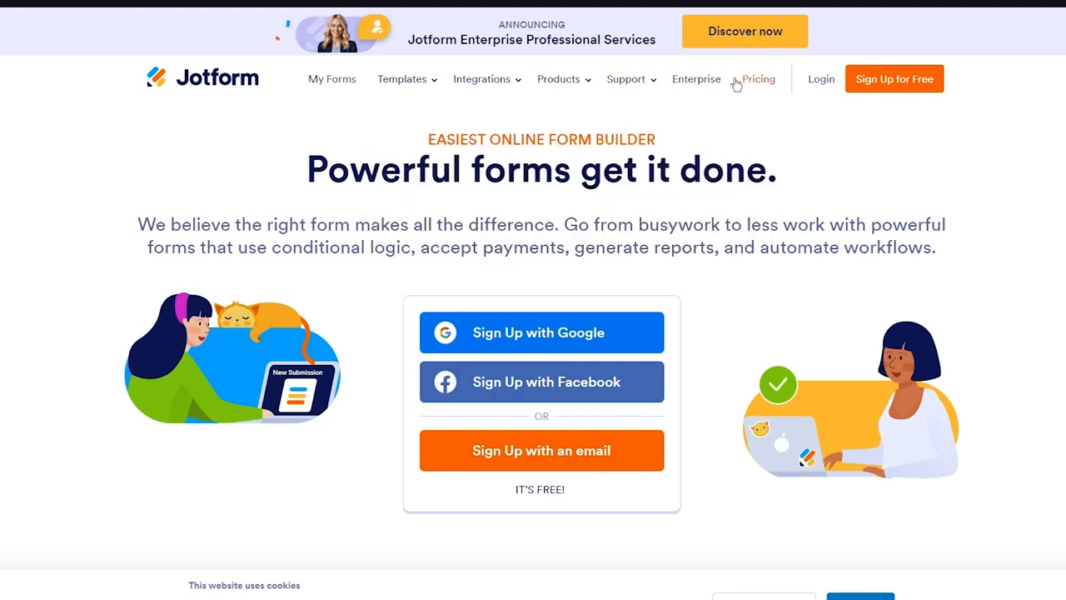
mouse_move(590, 78)
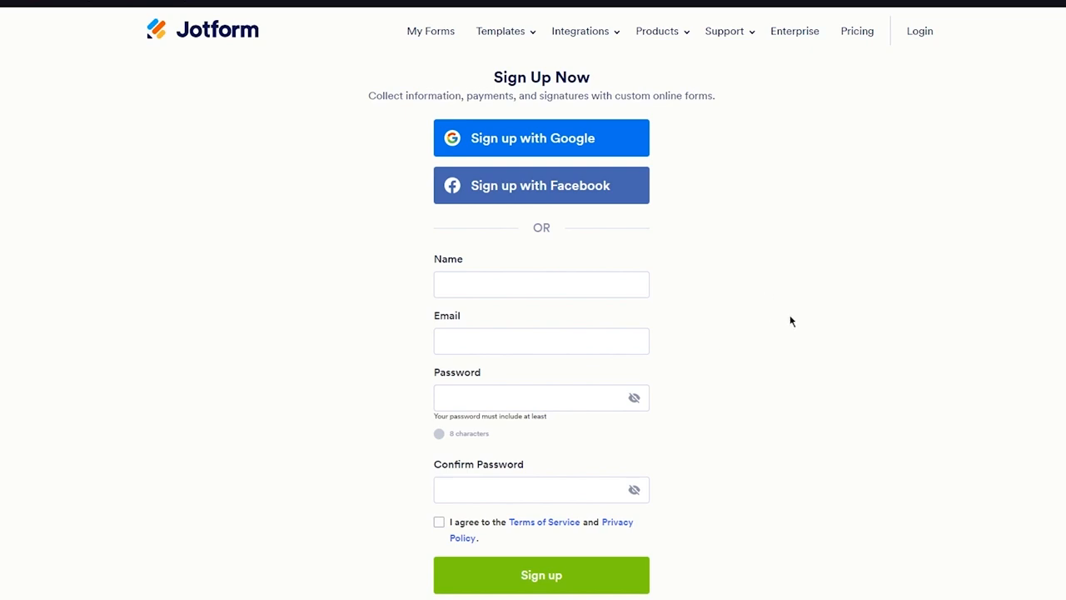
Fill in the full name and paste the e-mail address in the sign-up form.
click(511, 285)
click(538, 342)
click(442, 339)
right_click(445, 341)
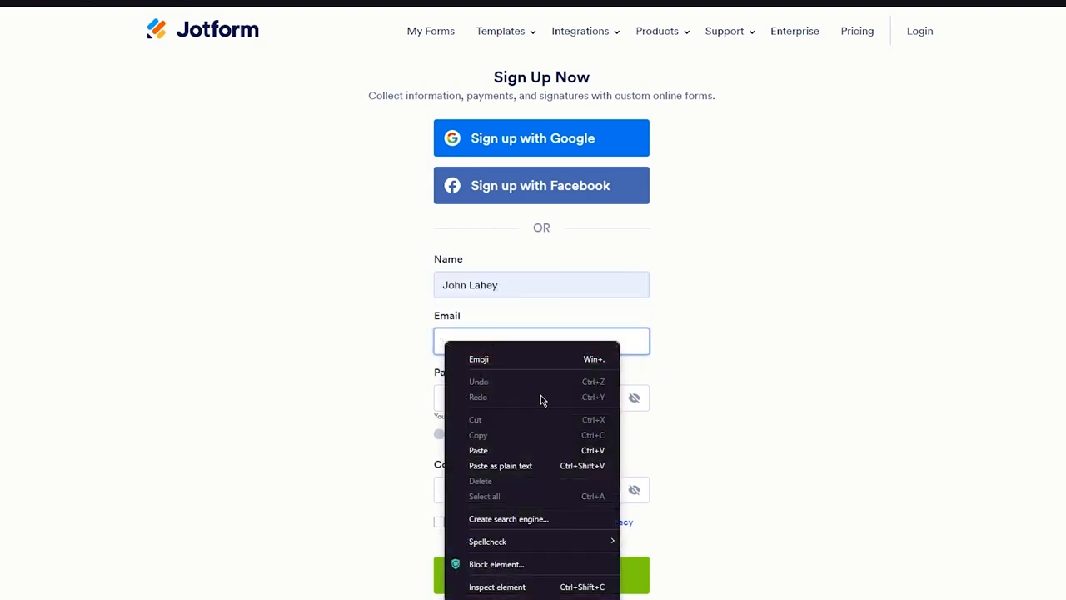
click(513, 450)
Enter and confirm the account password, and submit the sign-up with the Terms of Service and Privacy Policy accepted.
click(512, 399)
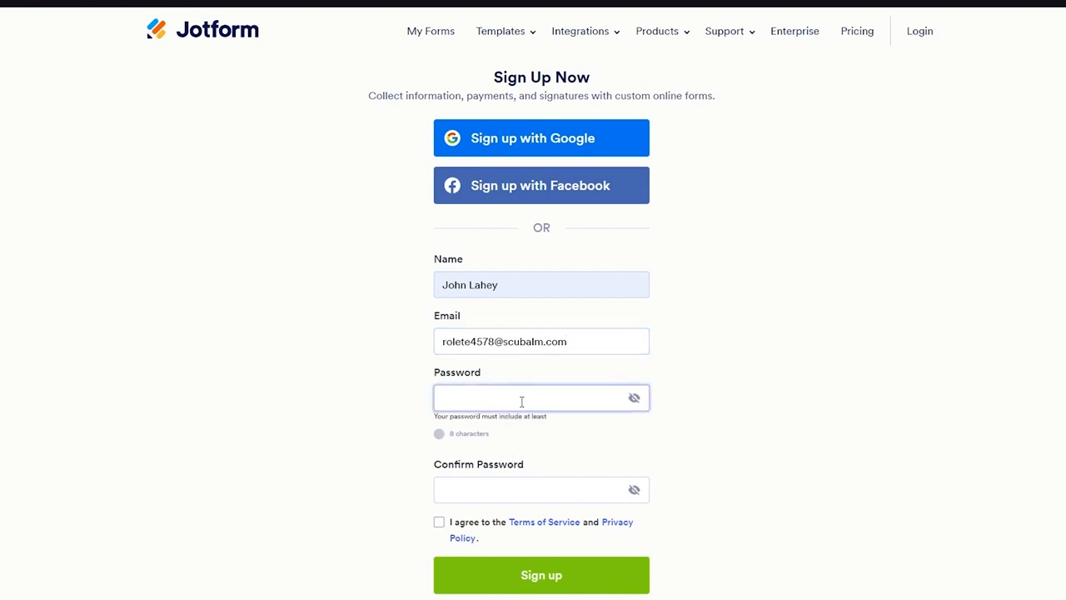
text(aa)
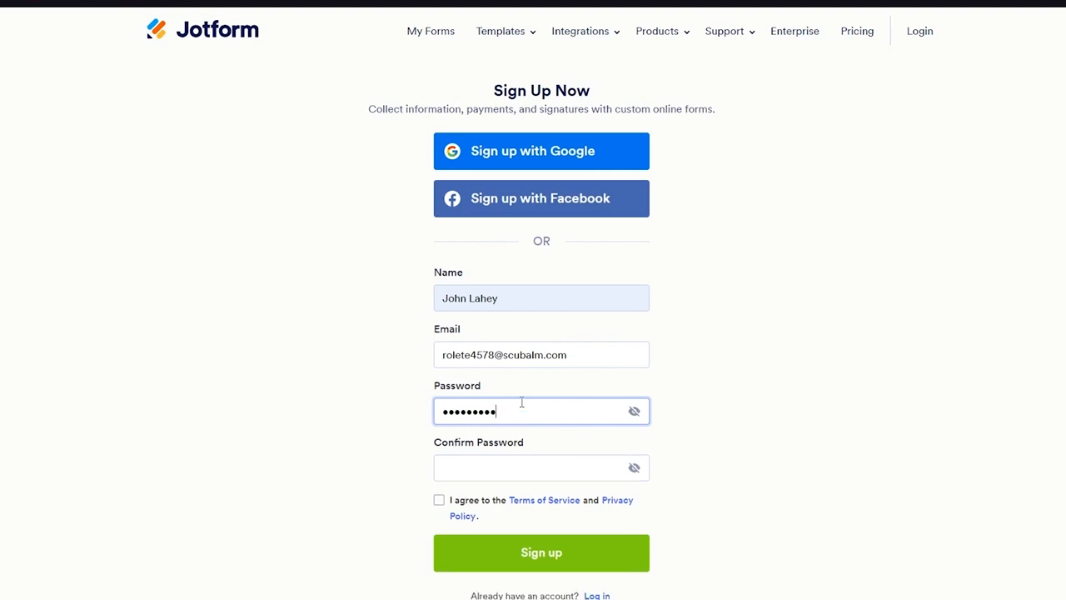
click(498, 466)
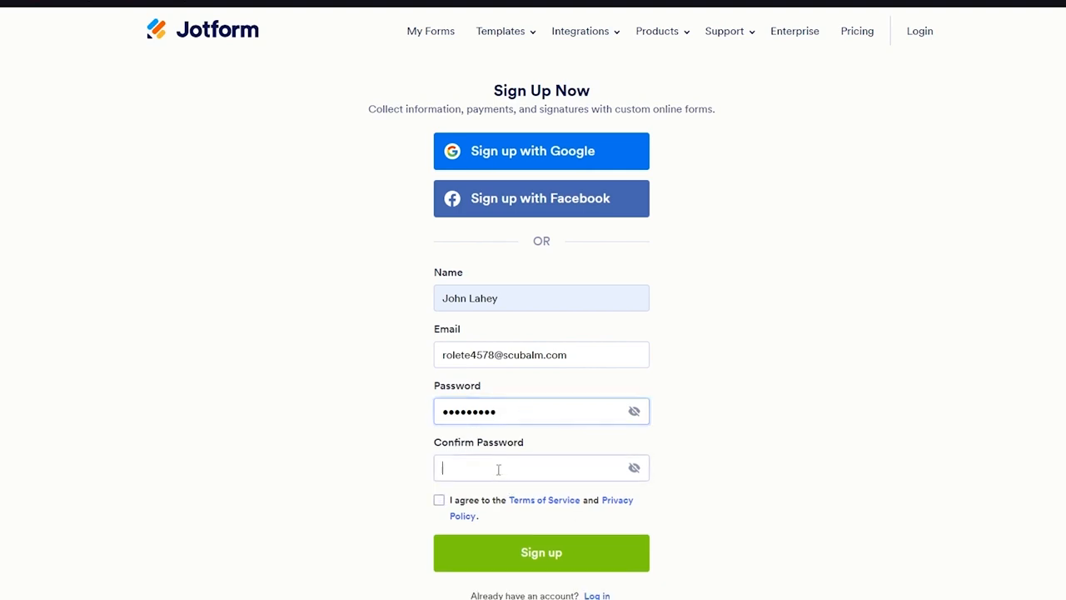
text(a)
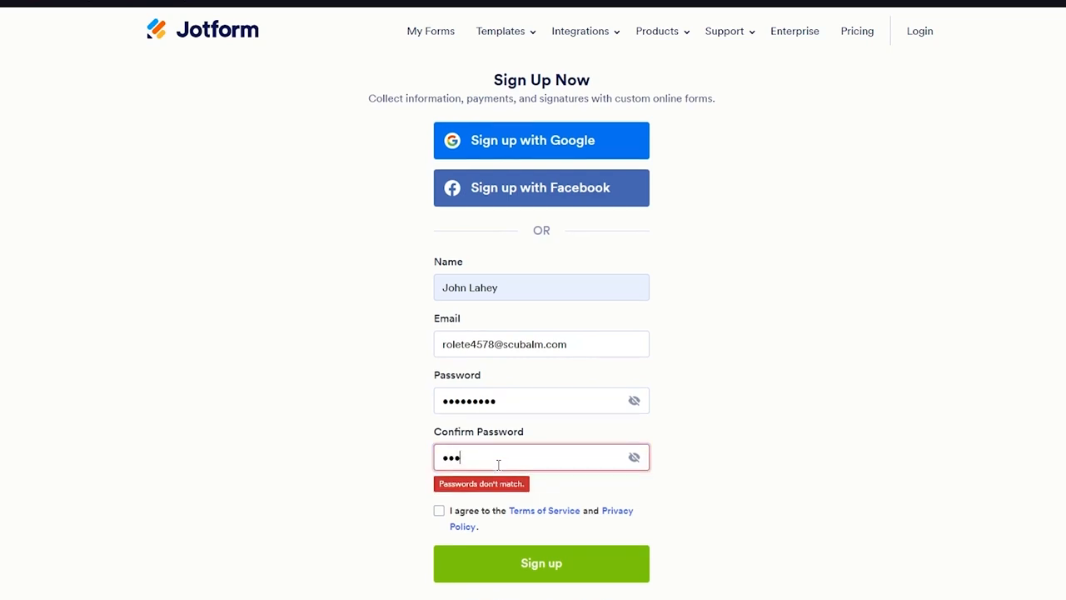
text(aaaaaaaa)
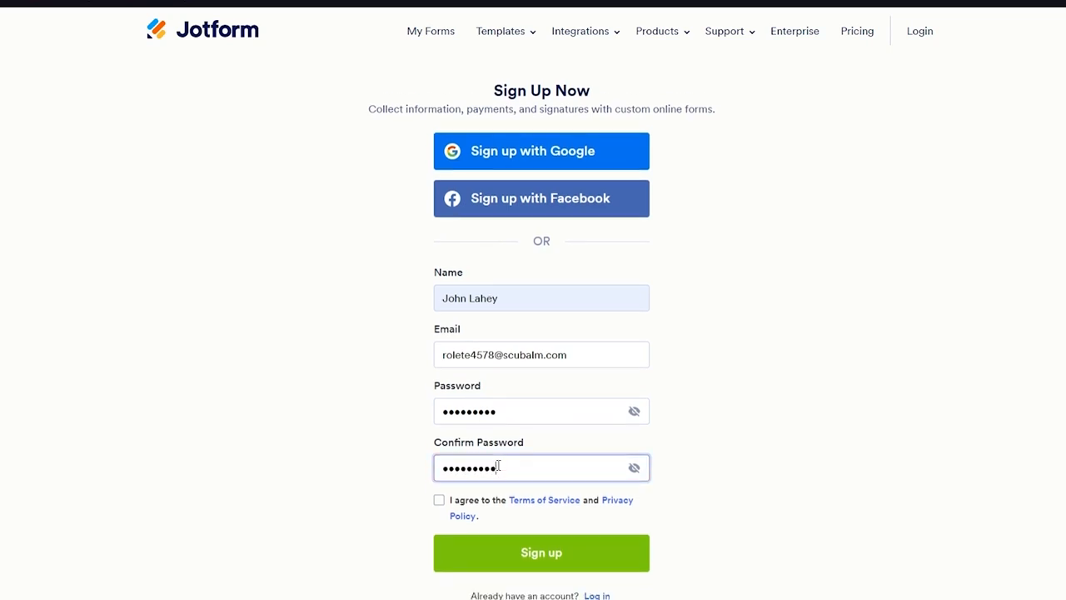
click(438, 502)
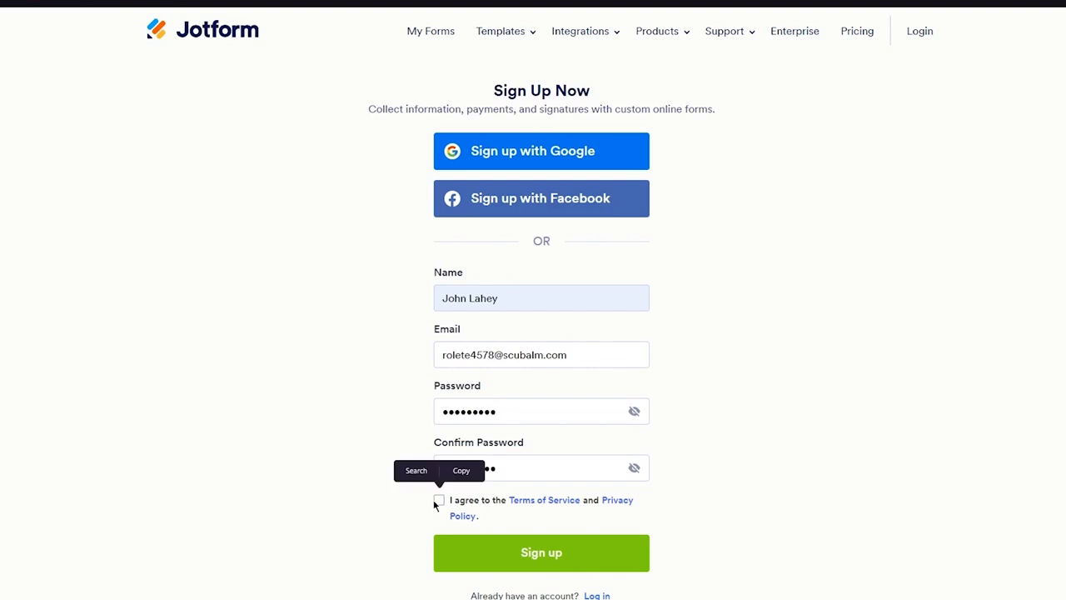
click(523, 551)
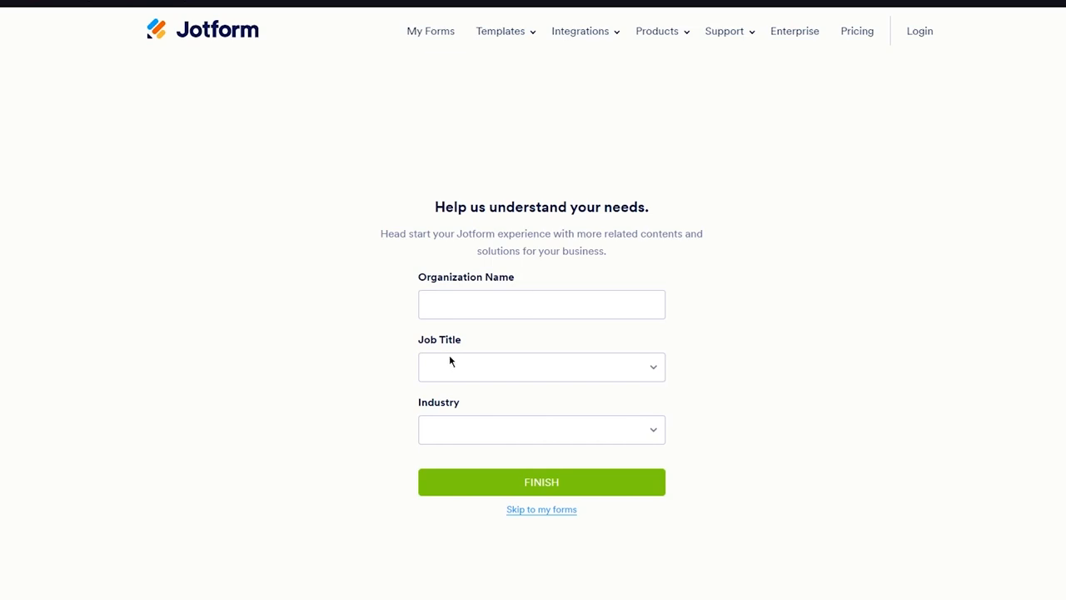
Complete the questionnaire with organization Electronics cooperation, job title CEO / President / Owner / General Manager / Partner and industry IT & Technology.
click(500, 307)
click(526, 366)
click(599, 370)
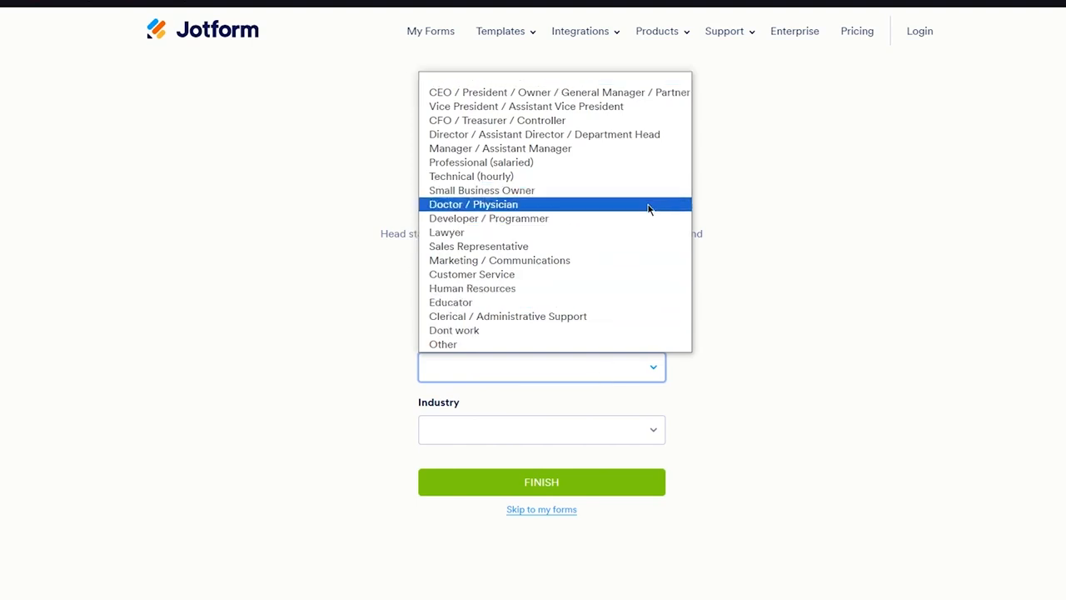
click(568, 92)
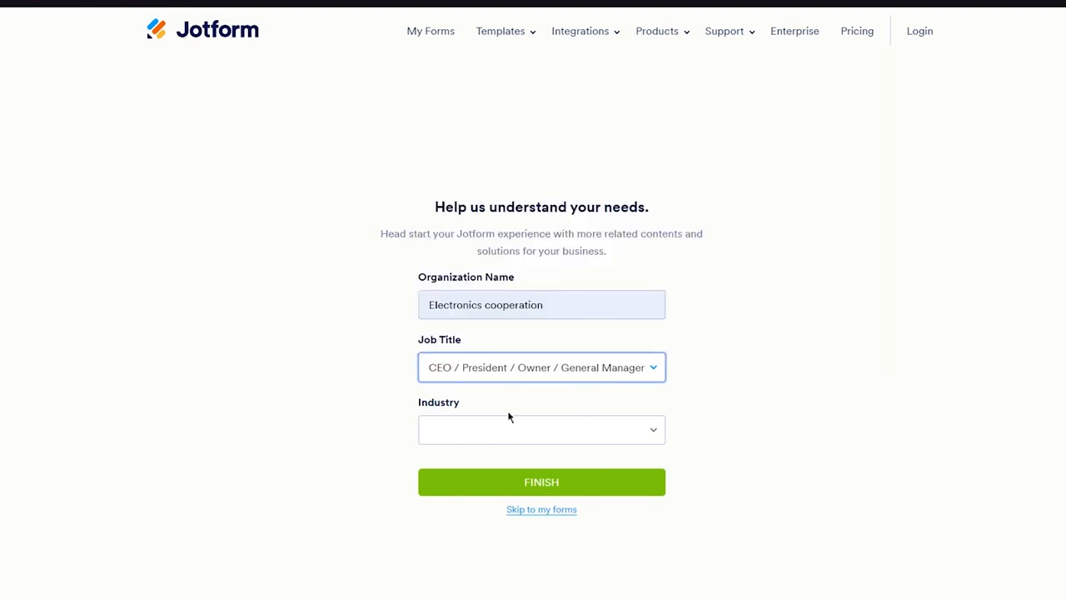
click(559, 428)
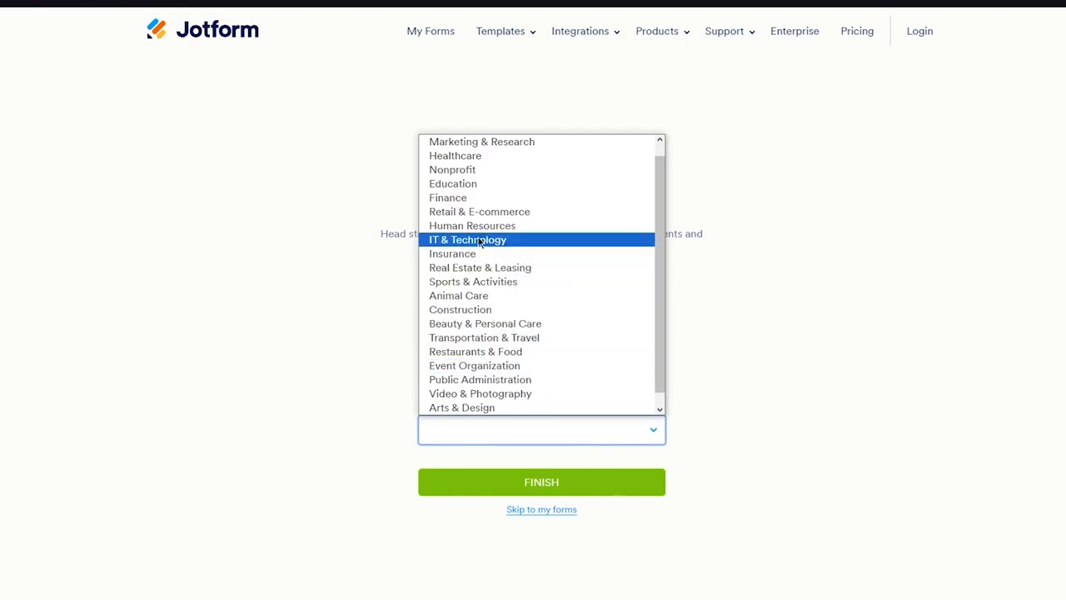
click(557, 239)
click(546, 491)
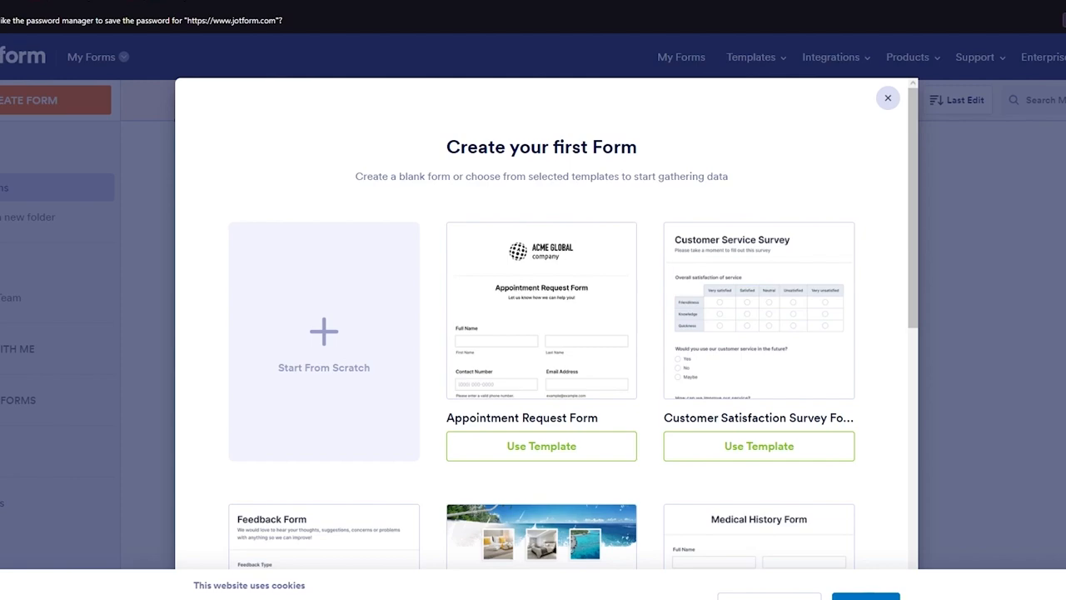
Create the first form from scratch with the Card Form layout.
scroll(682, 481, down, 5)
scroll(724, 461, up, 5)
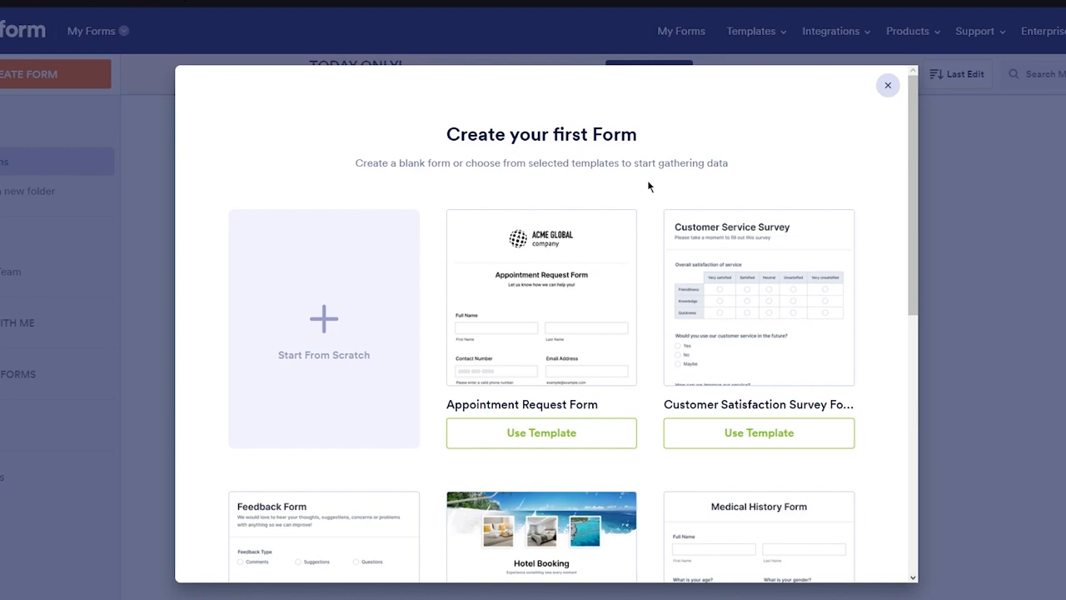
scroll(575, 245, down, 4)
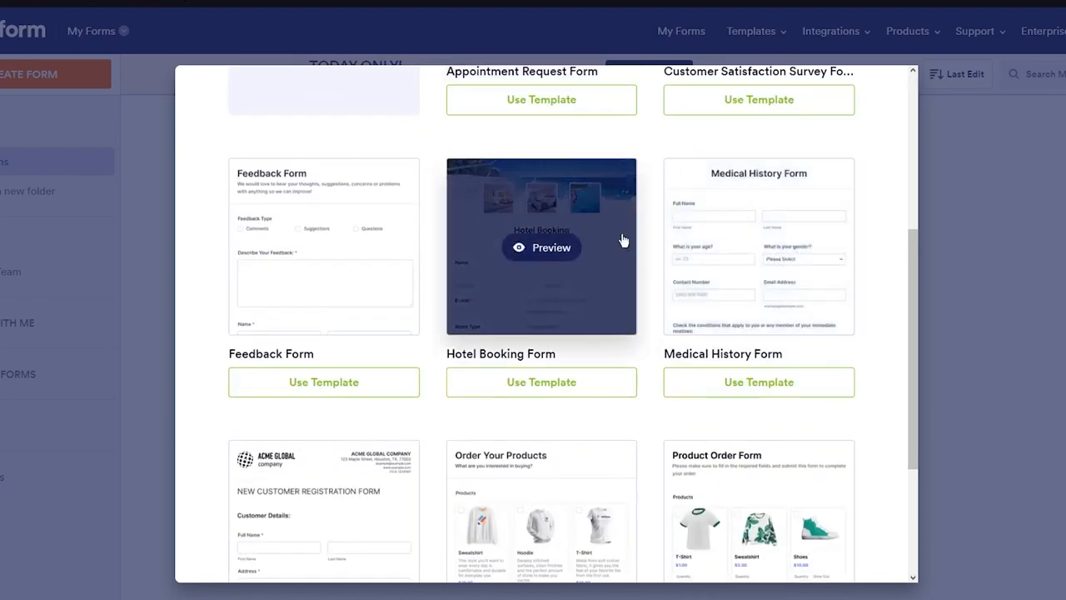
scroll(641, 226, down, 3)
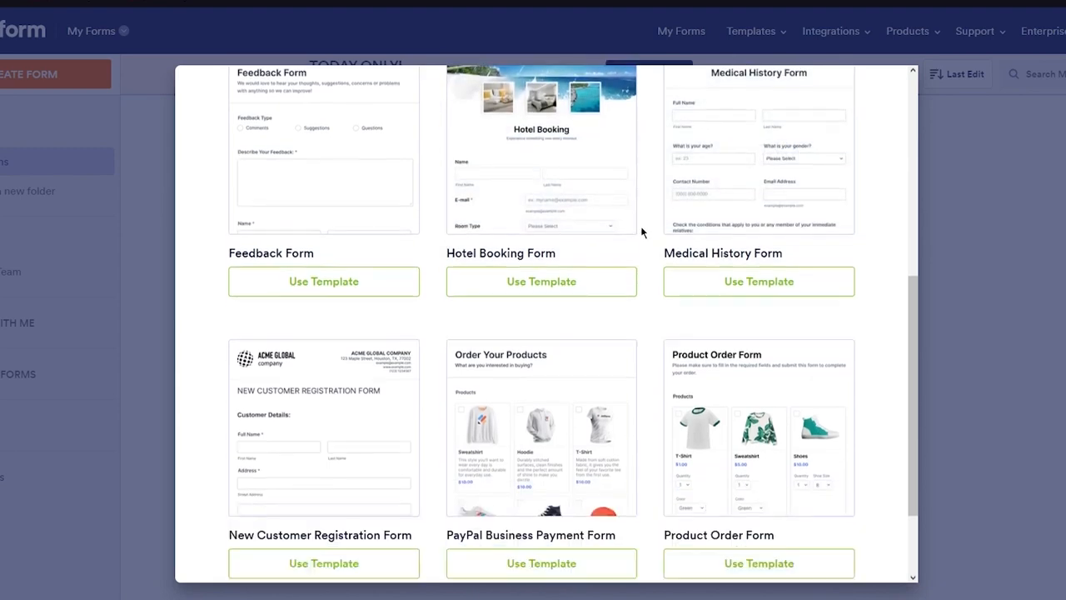
scroll(630, 290, up, 7)
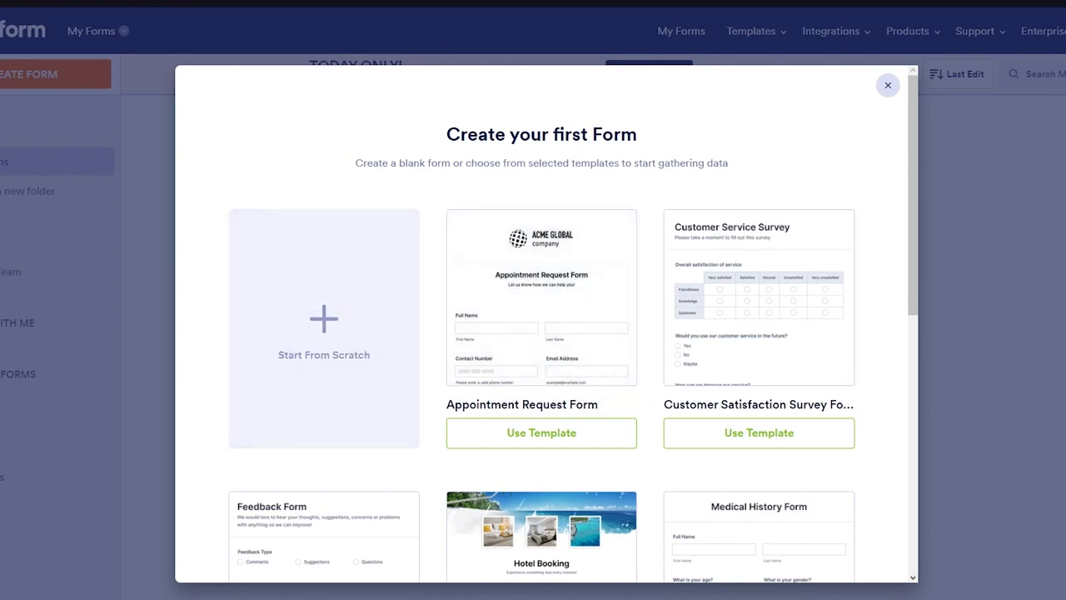
click(383, 376)
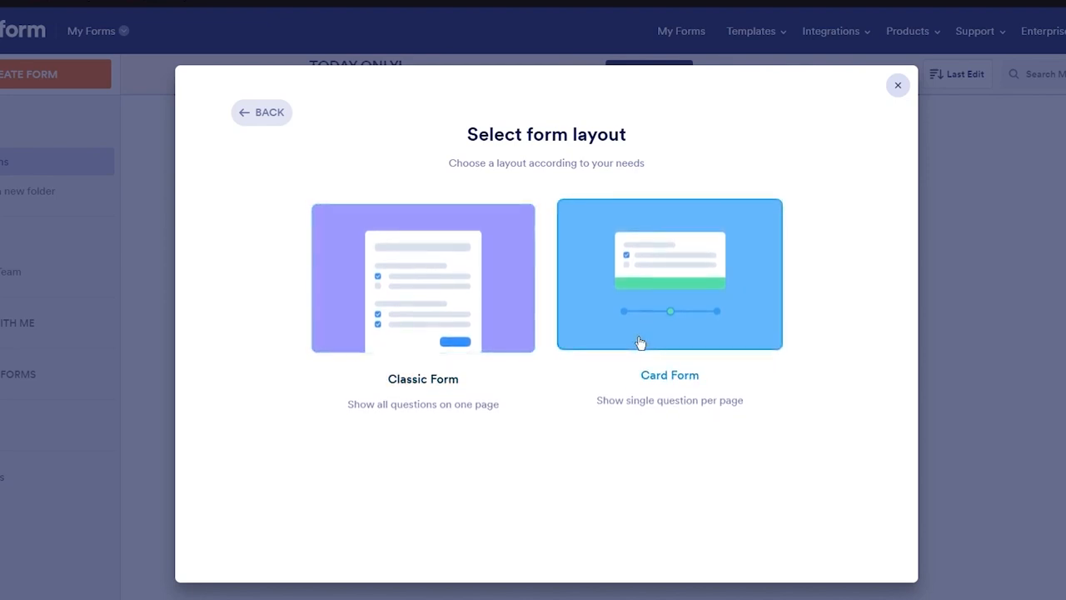
click(698, 321)
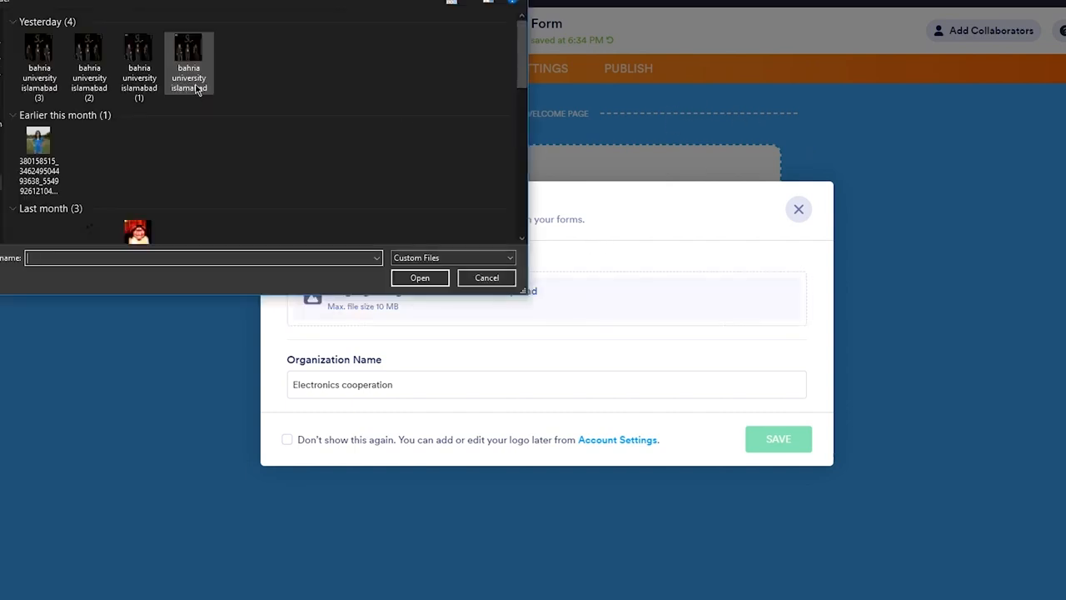
Upload the image download (5).png as the organization logo and save the organization settings.
scroll(213, 148, down, 3)
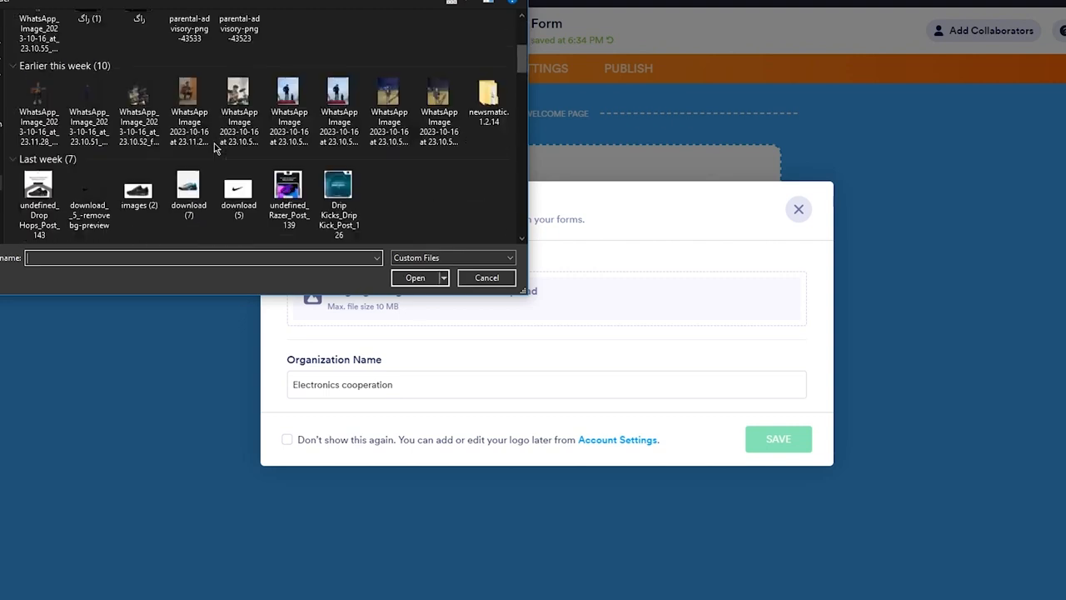
click(238, 178)
double_click(239, 178)
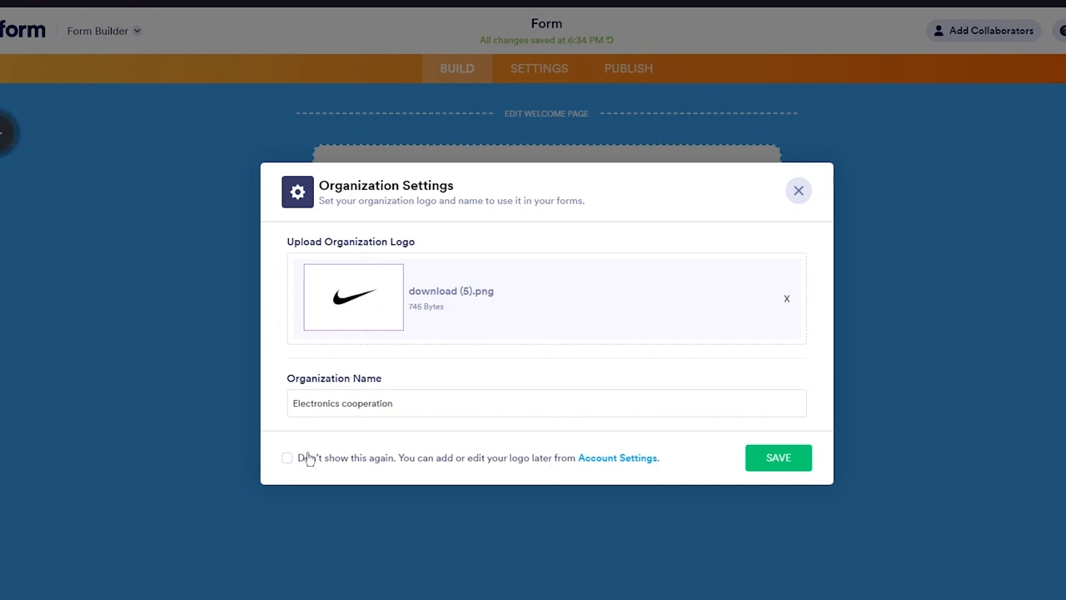
click(777, 459)
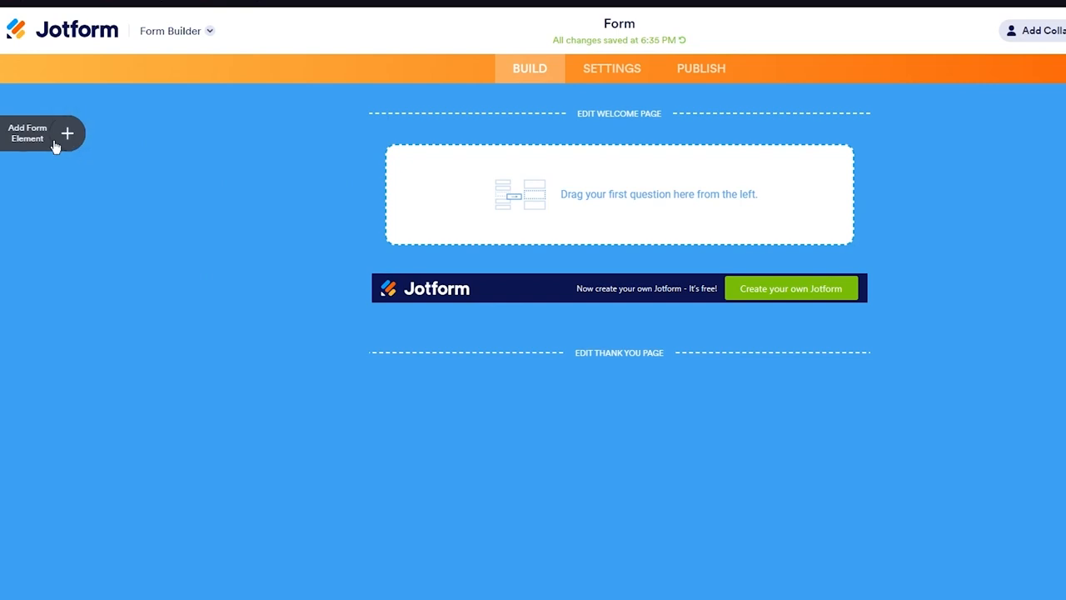
Open the list of form elements and look through its basic, payment and widget categories.
click(54, 147)
scroll(124, 173, down, 1)
scroll(123, 173, down, 5)
scroll(134, 279, up, 6)
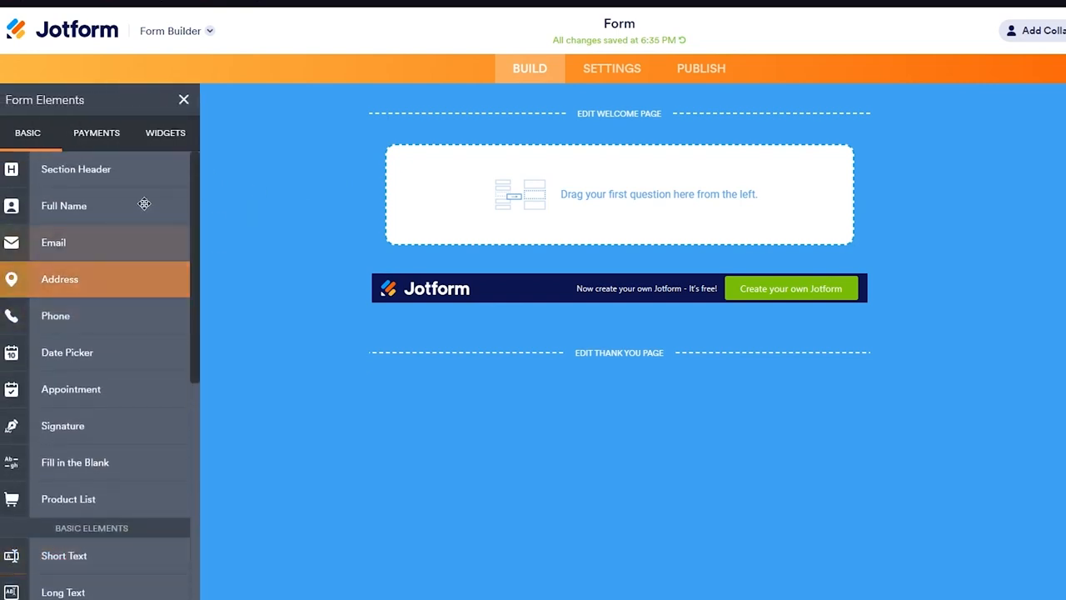
click(104, 134)
click(158, 129)
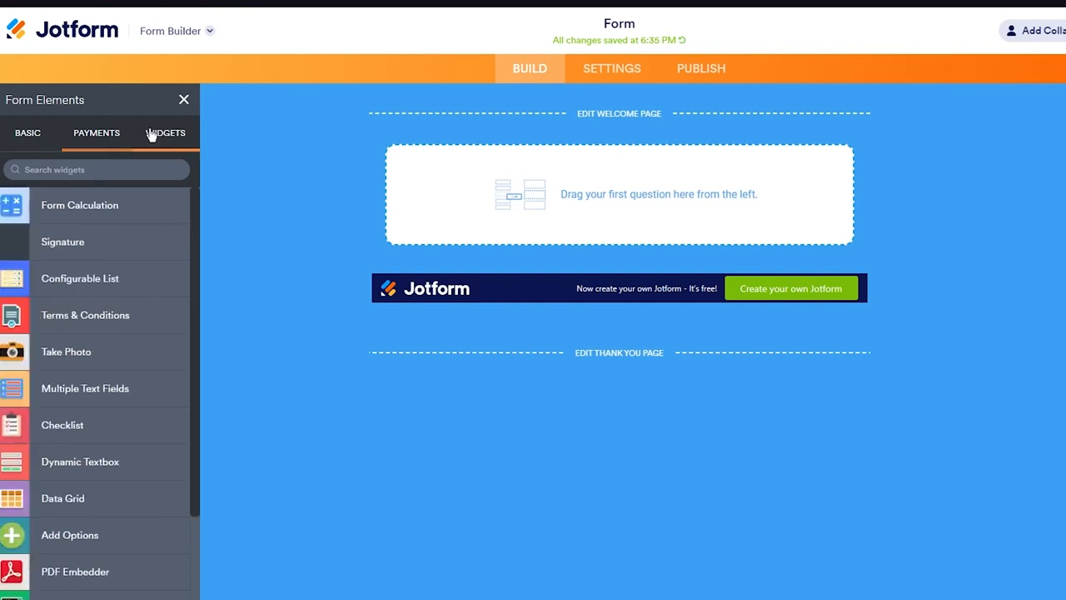
click(28, 132)
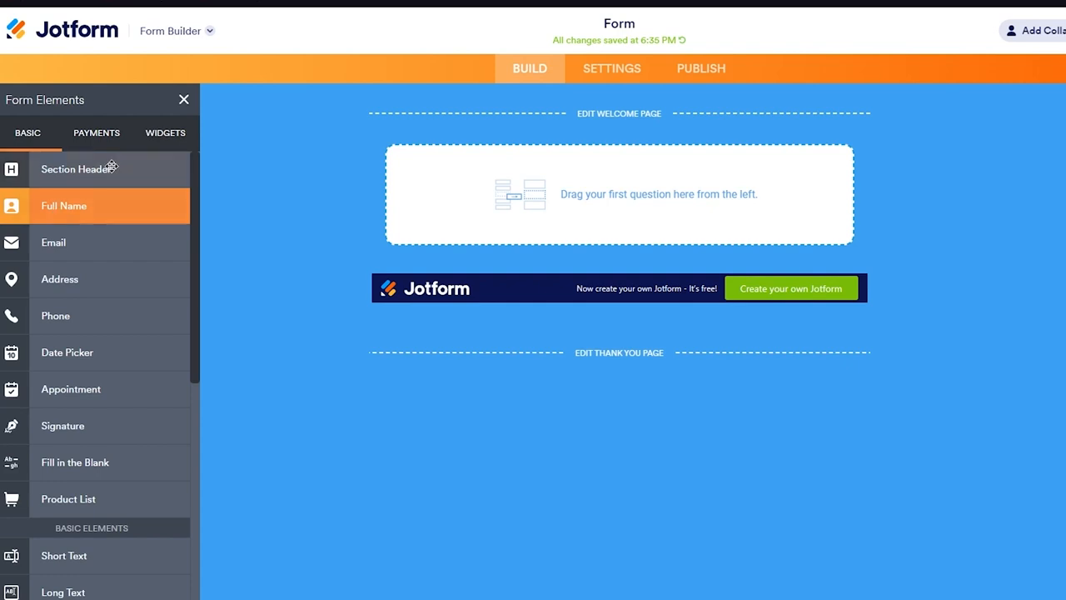
Add a section header to the form with the heading "Shoe Sale" and the subheader "dont miss out!!!".
drag(109, 163, 620, 169)
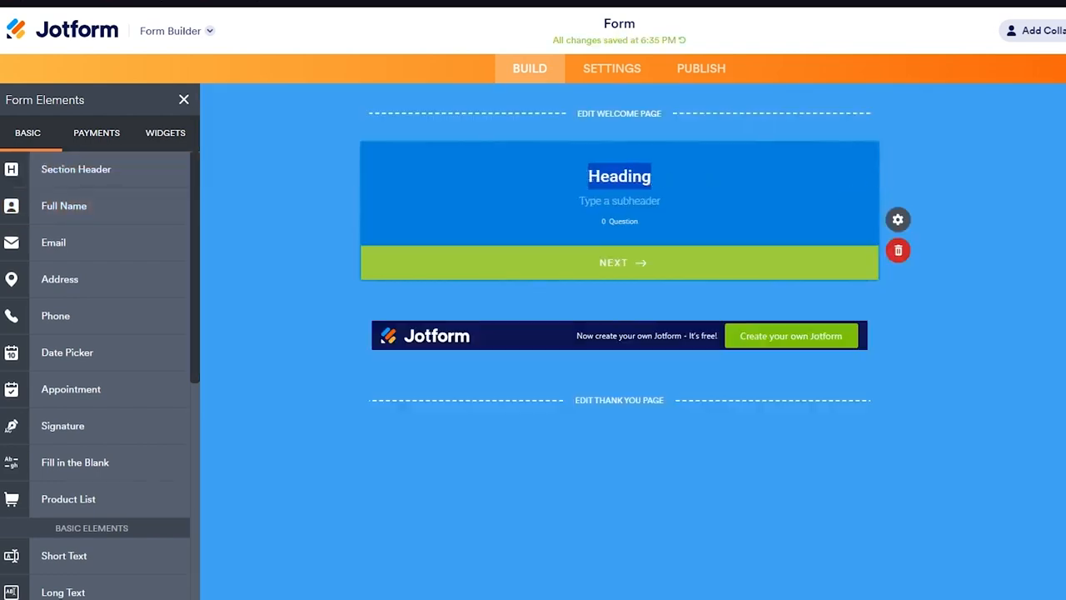
text(Shoe Sale)
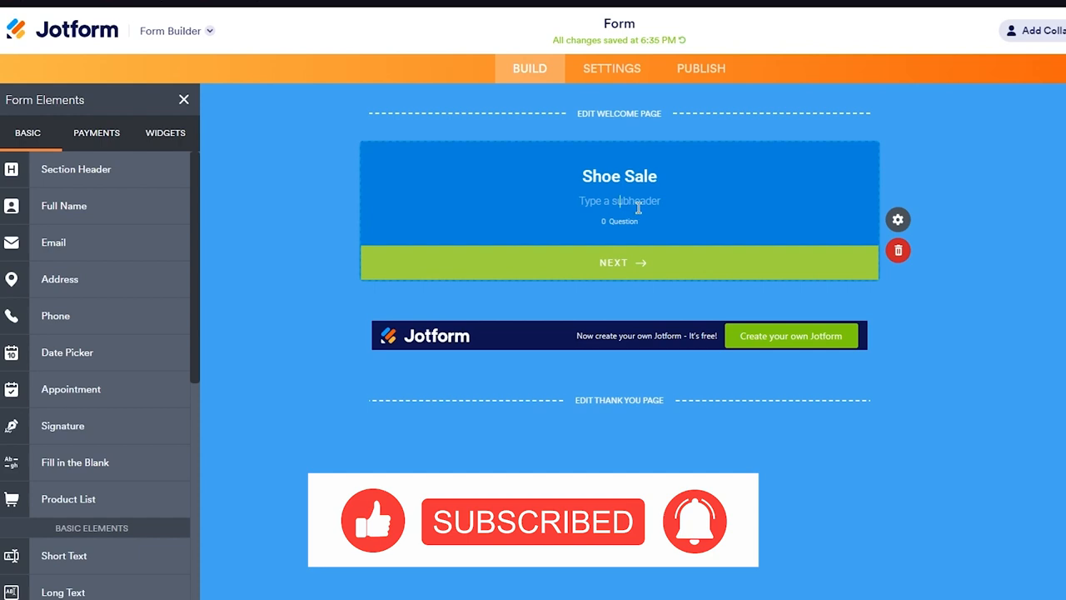
click(620, 201)
text(dont miss out!!!)
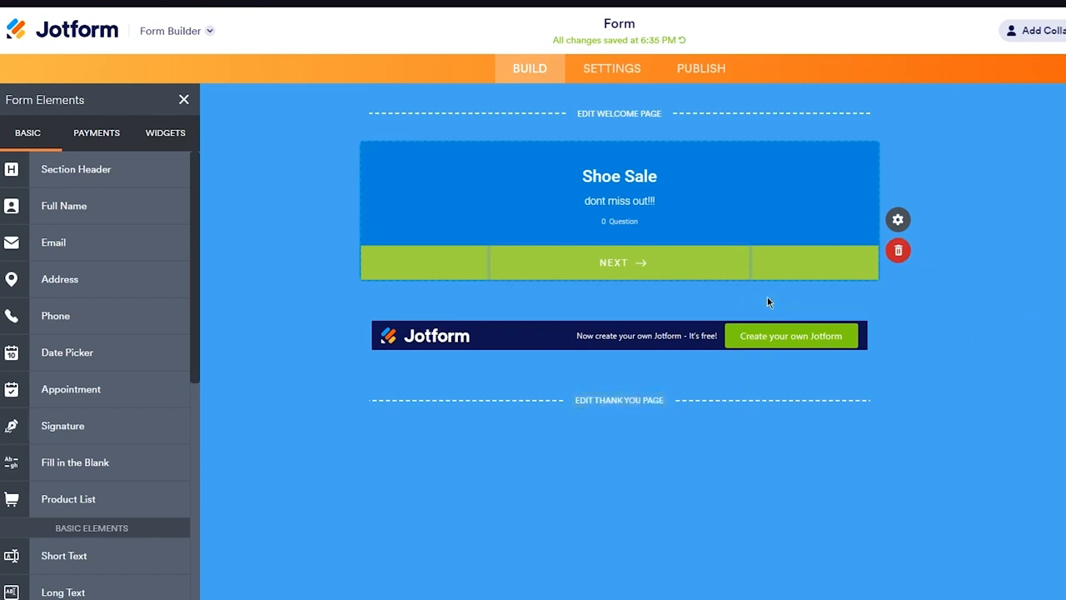
Add a Full Name question below the Shoe Sale header and an Email question beneath it.
mouse_move(763, 325)
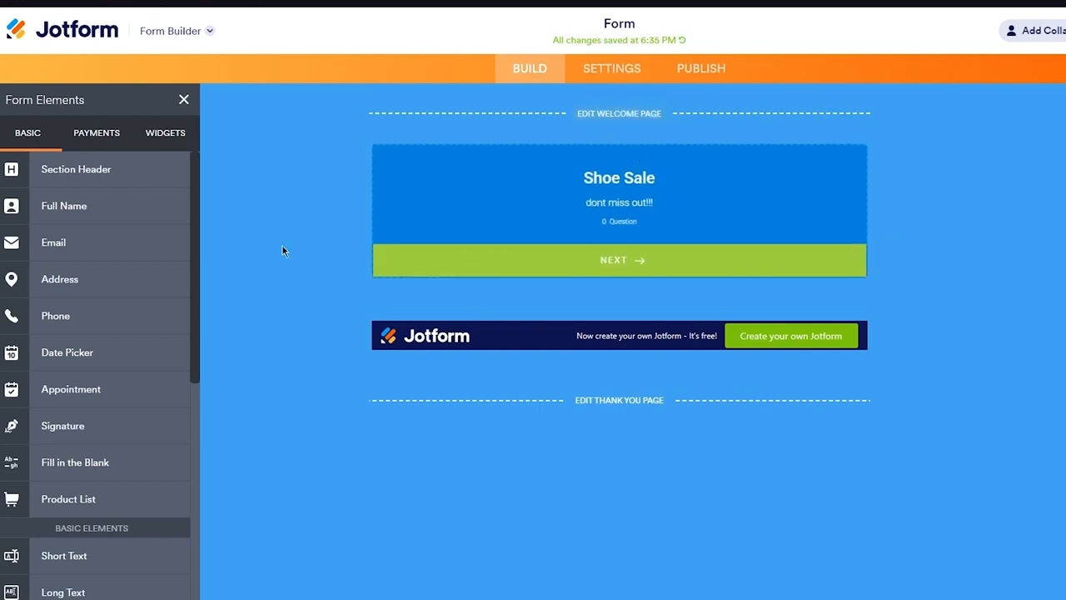
drag(76, 208, 632, 332)
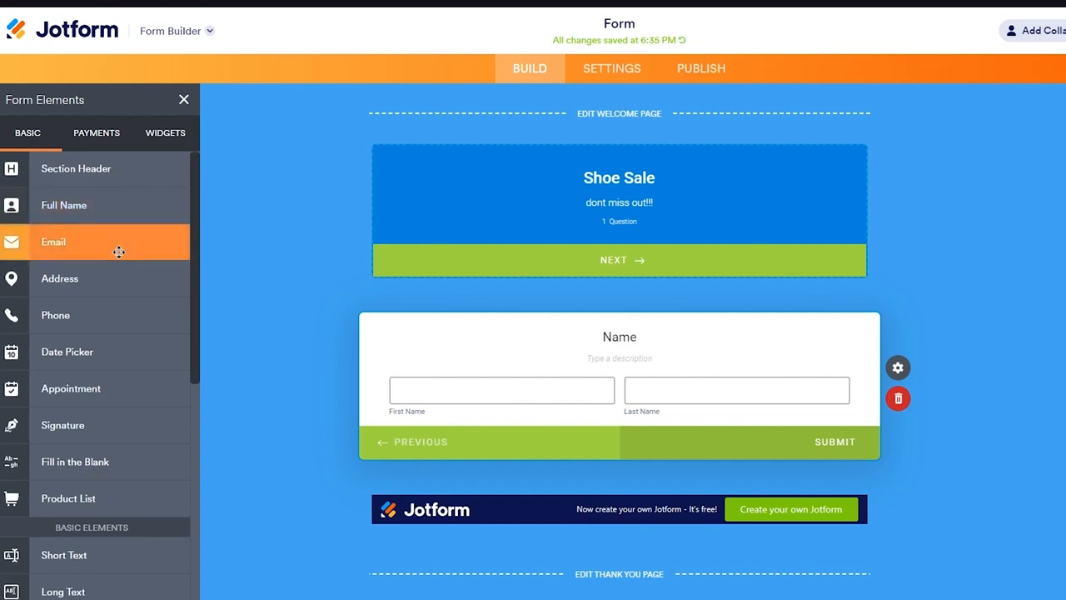
scroll(116, 248, down, 3)
scroll(102, 250, up, 3)
drag(102, 250, 626, 497)
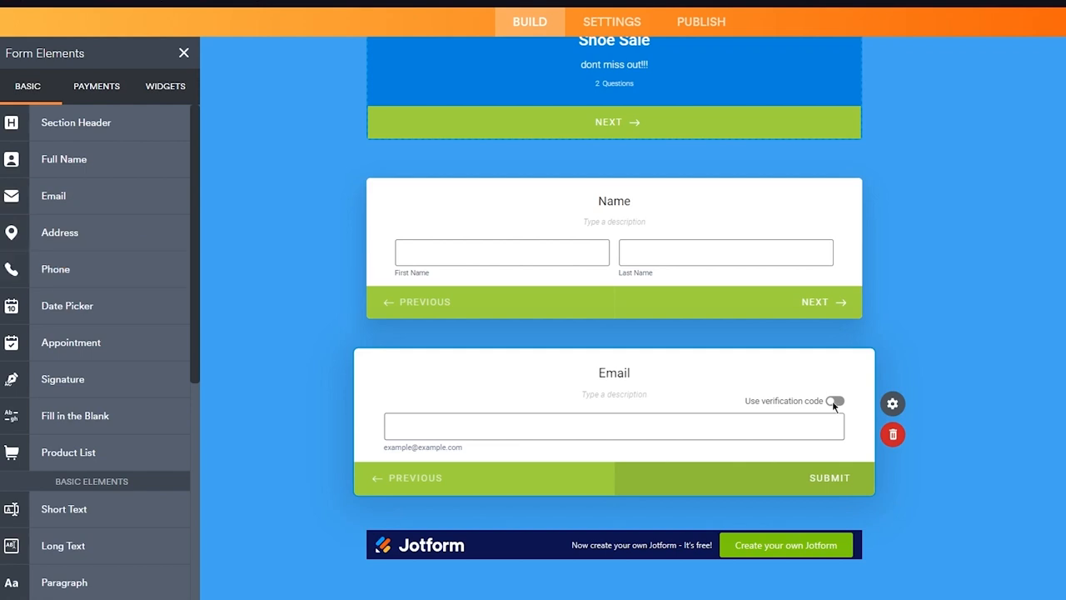
scroll(832, 401, up, 1)
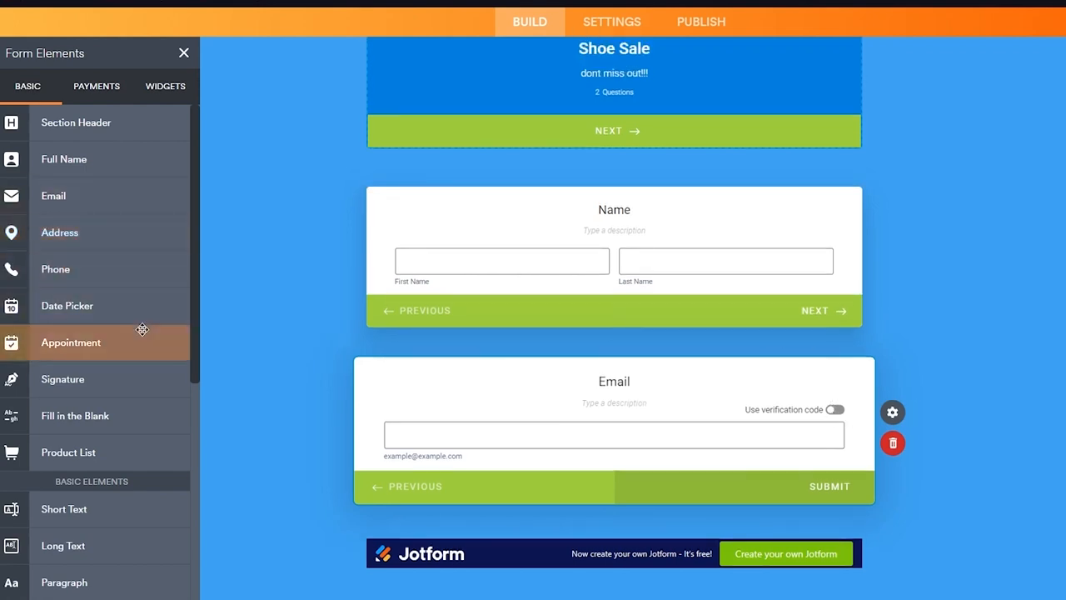
Look through the basic form elements and add a Time question below the Email question.
scroll(102, 278, down, 2)
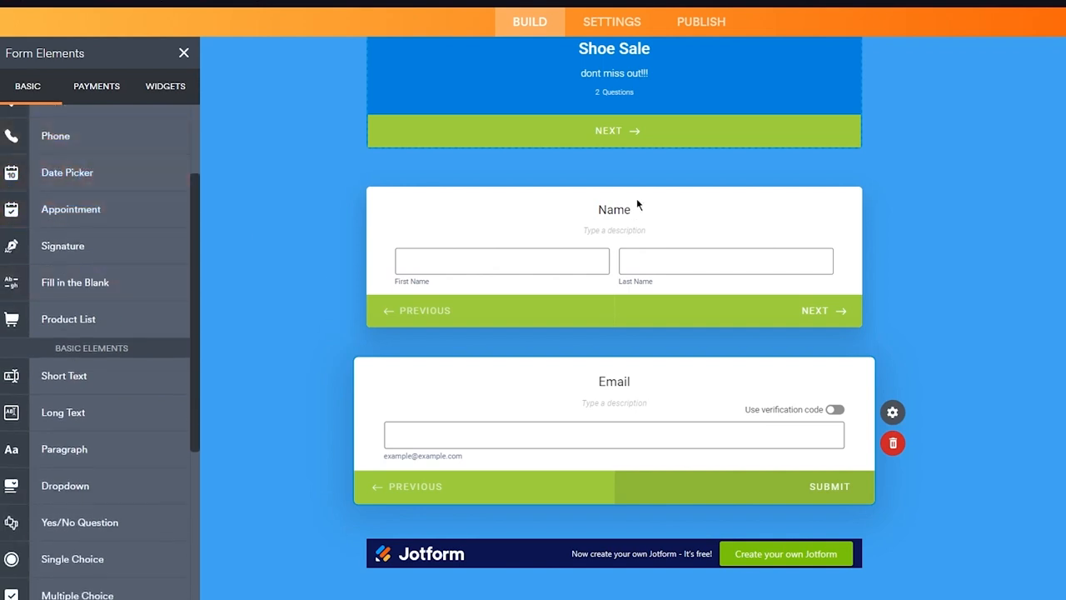
scroll(641, 137, up, 1)
scroll(566, 170, down, 1)
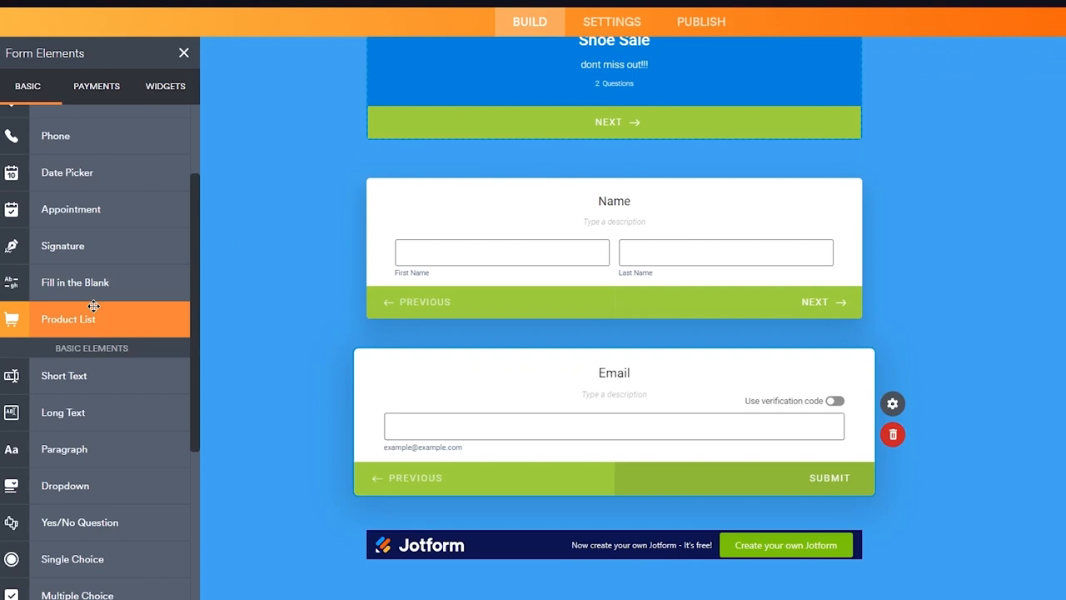
scroll(94, 306, down, 1)
scroll(147, 341, down, 1)
scroll(146, 341, down, 1)
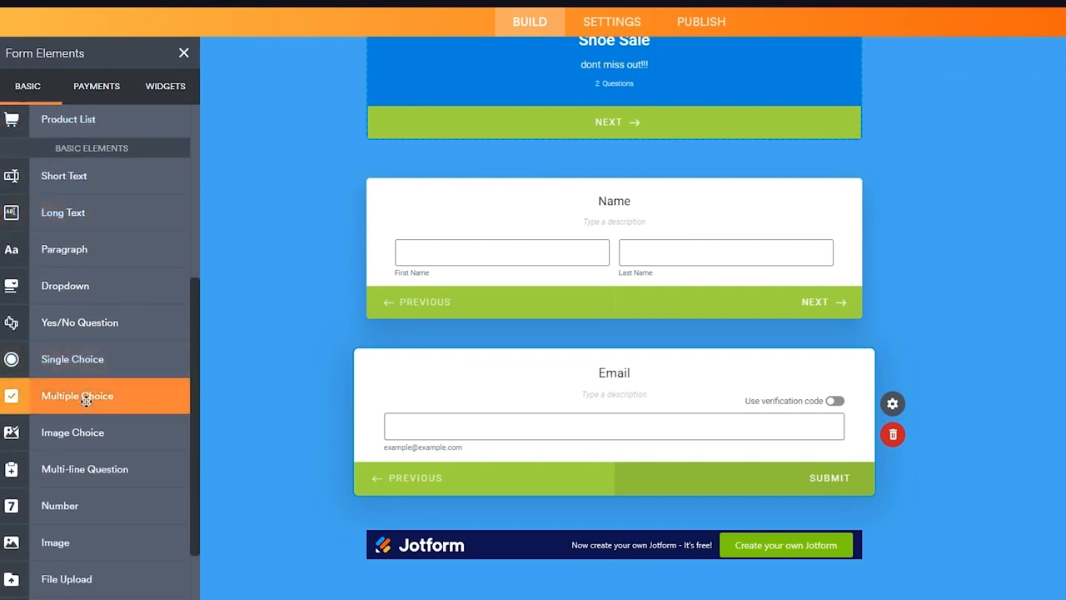
scroll(88, 447, down, 1)
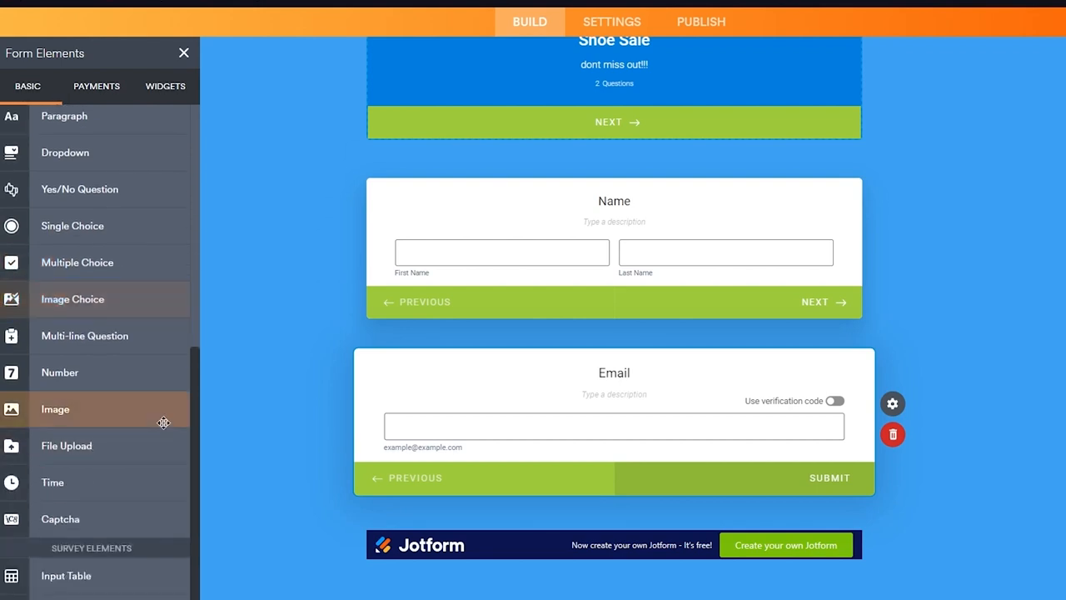
drag(102, 478, 616, 575)
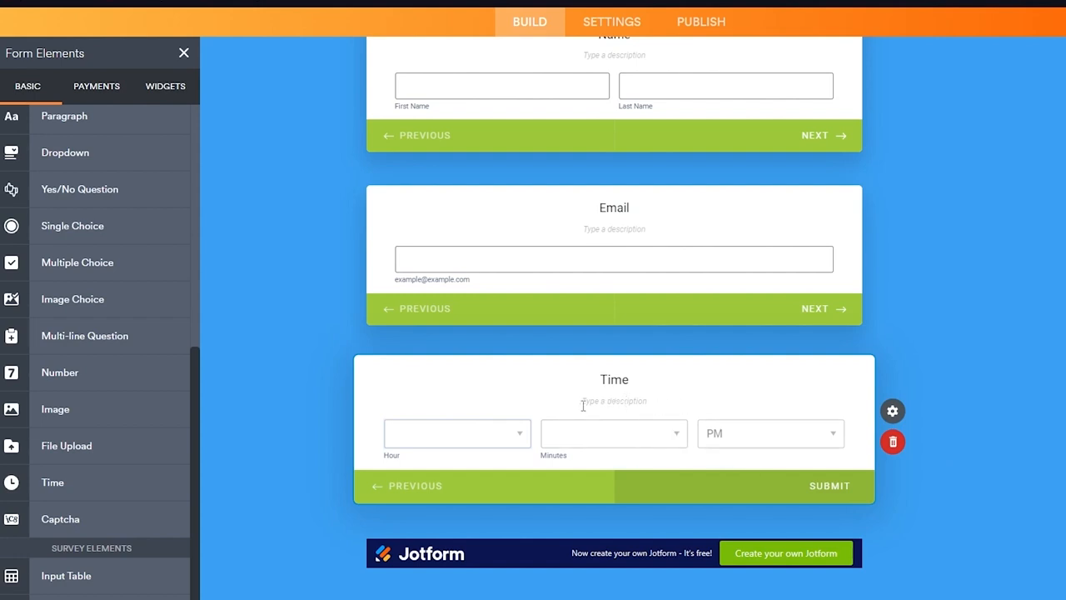
scroll(175, 422, down, 1)
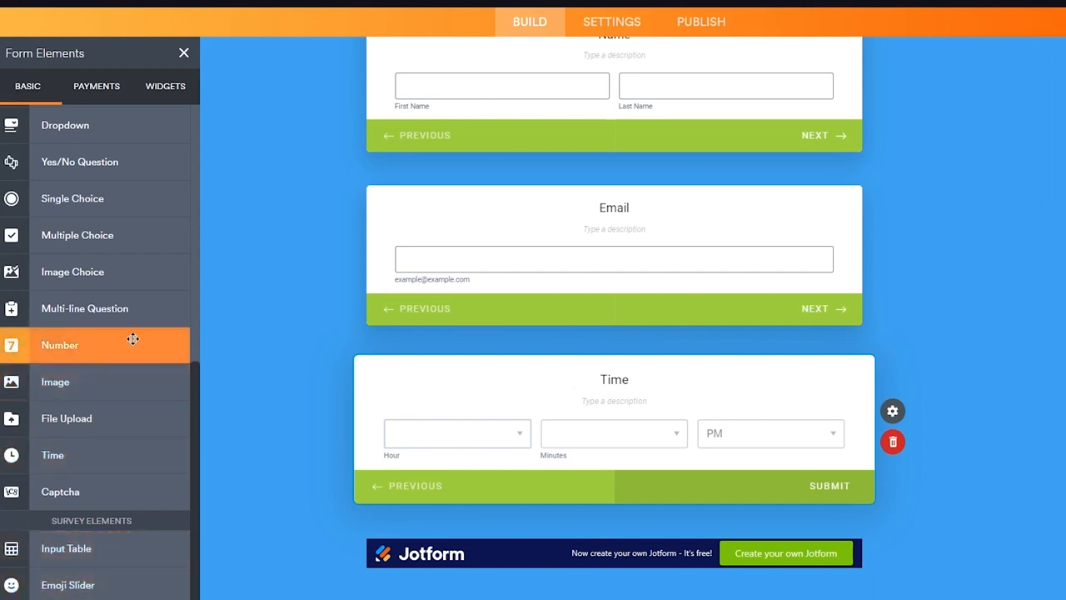
scroll(110, 294, up, 3)
scroll(111, 294, up, 3)
scroll(492, 324, up, 5)
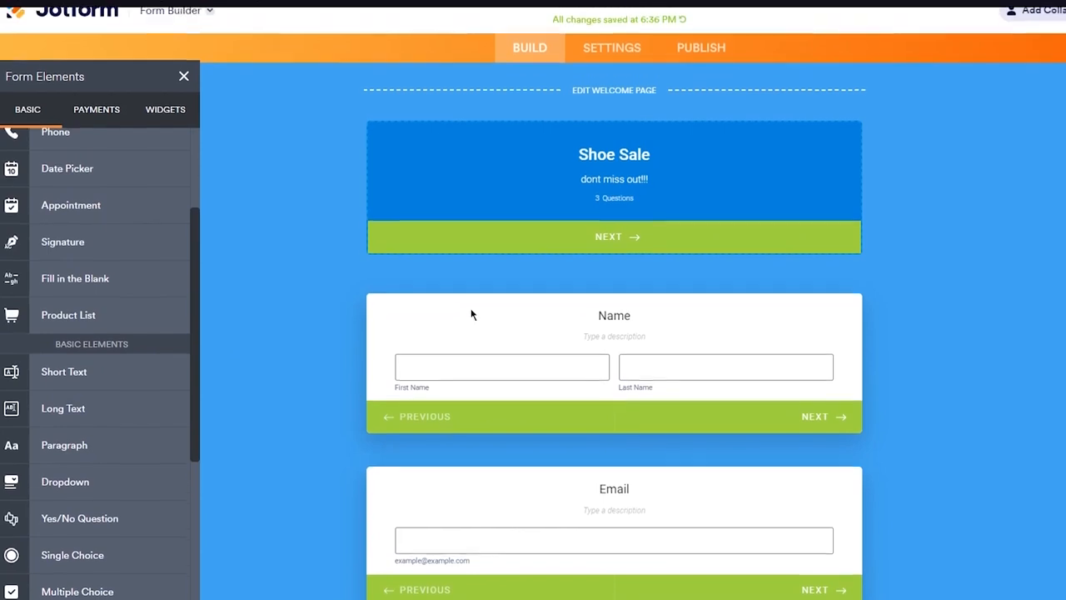
scroll(862, 227, down, 4)
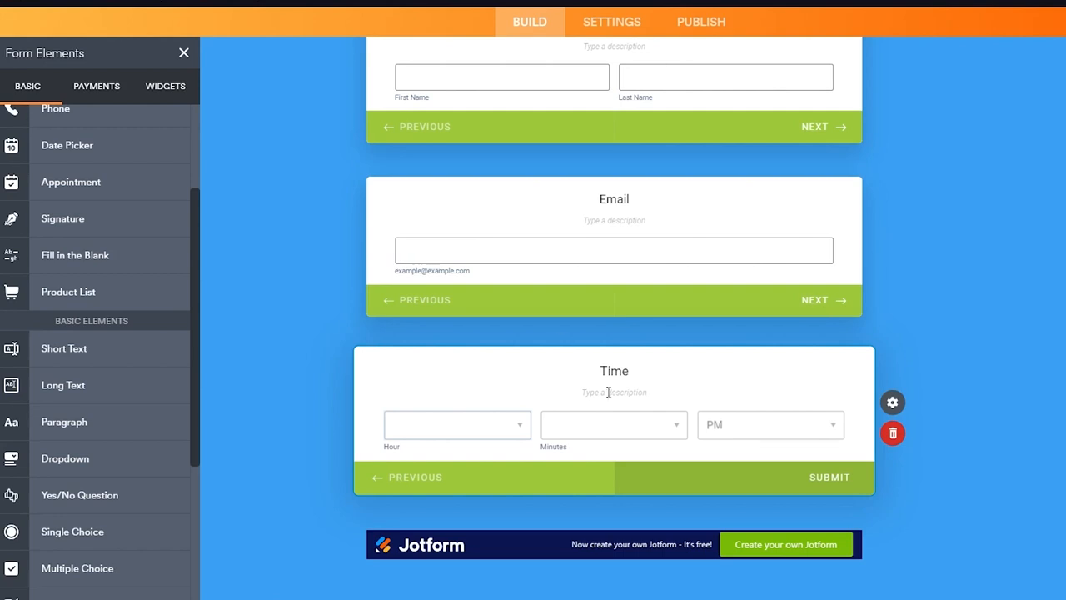
Look through the available payment gateways and add a PayPal Business payment element below the Time question.
scroll(632, 355, up, 5)
click(106, 133)
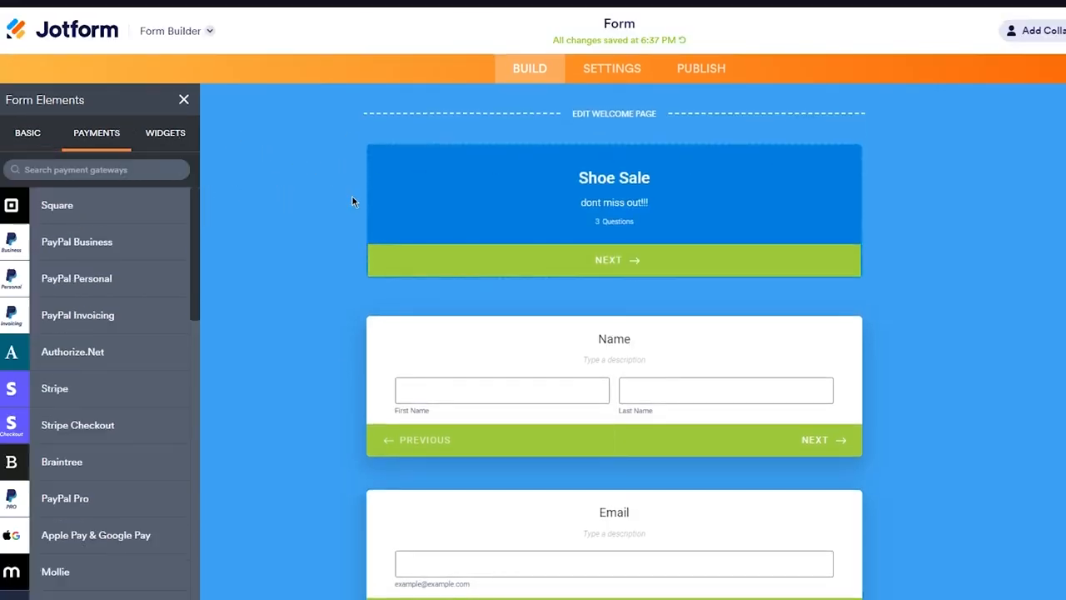
scroll(351, 198, down, 5)
scroll(102, 269, down, 10)
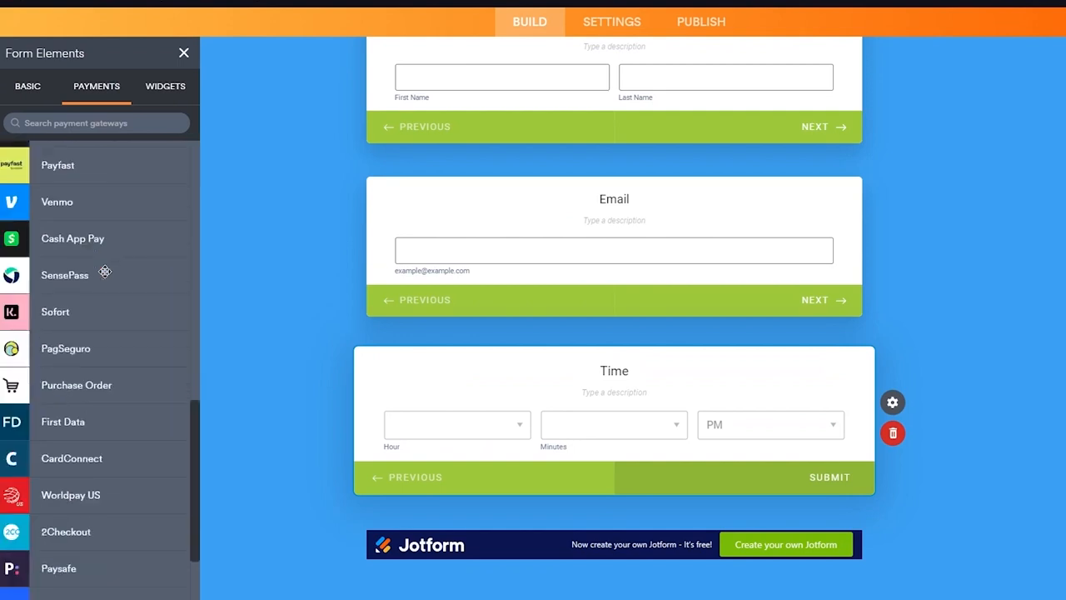
scroll(105, 271, down, 3)
scroll(108, 452, up, 10)
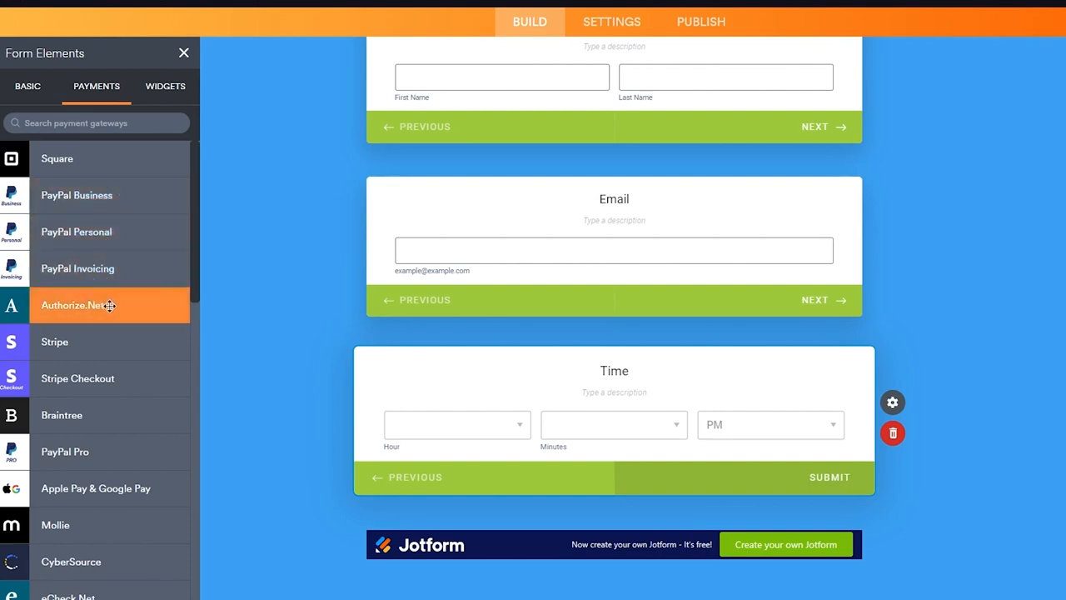
scroll(108, 376, down, 2)
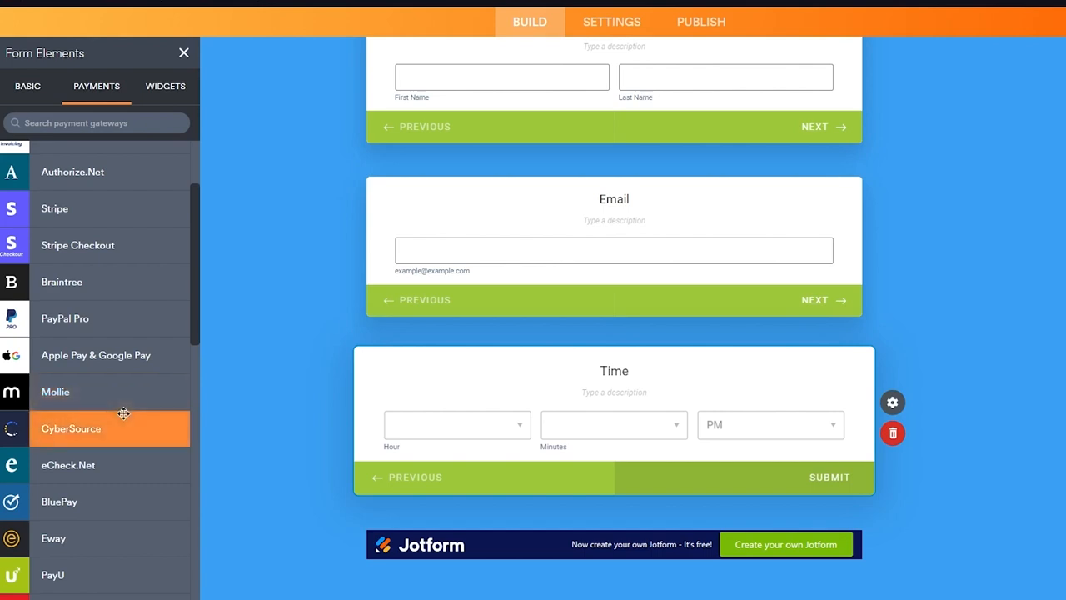
scroll(125, 287, up, 2)
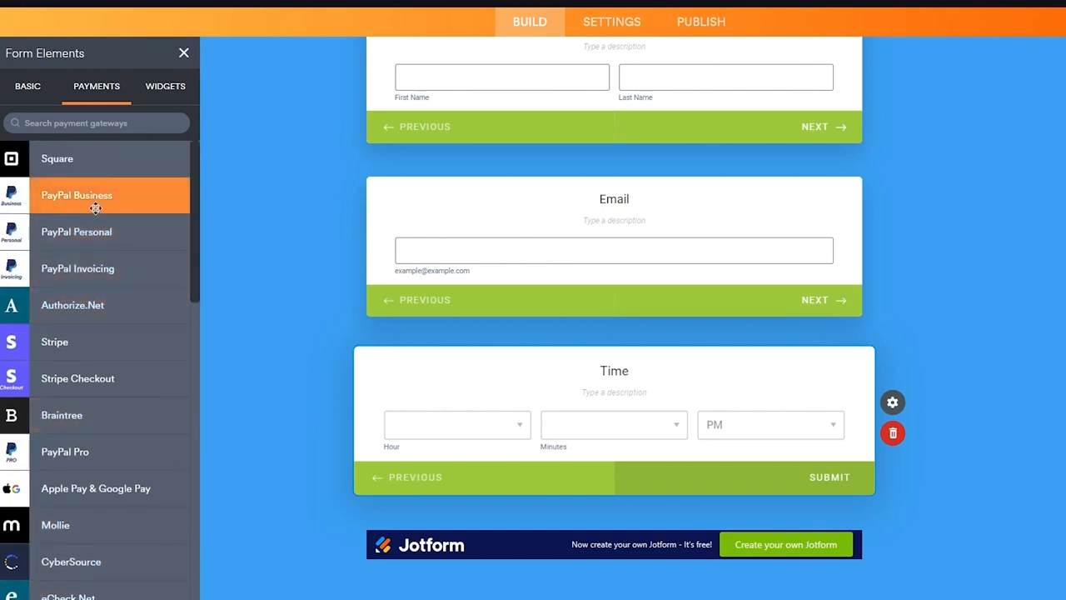
drag(210, 246, 610, 548)
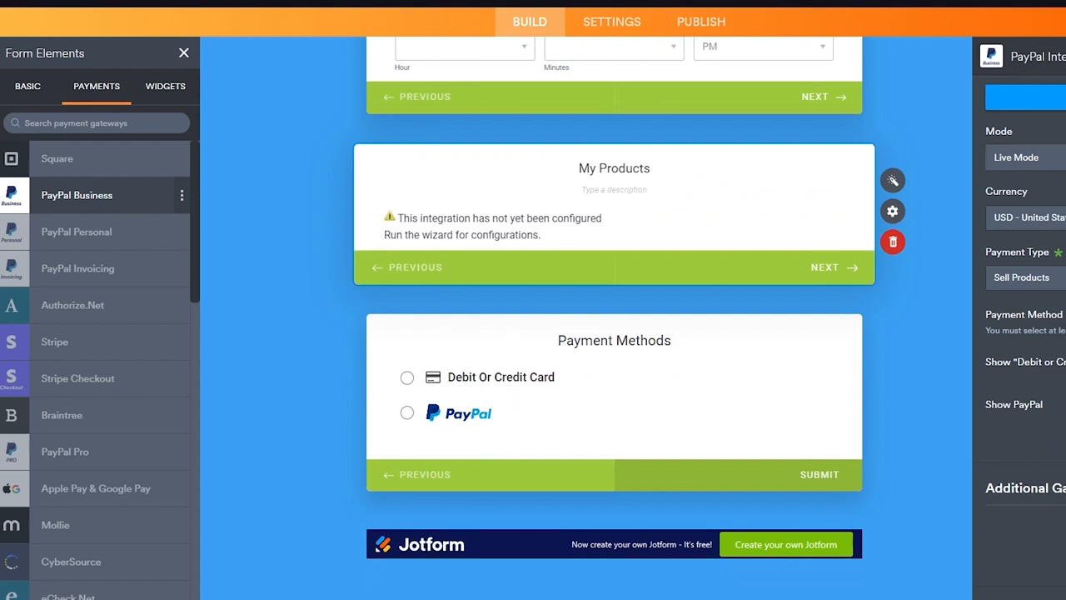
Set the PayPal integration to Live Mode, USD - United States Dollars and Sell Products, and try to continue the setup.
click(924, 157)
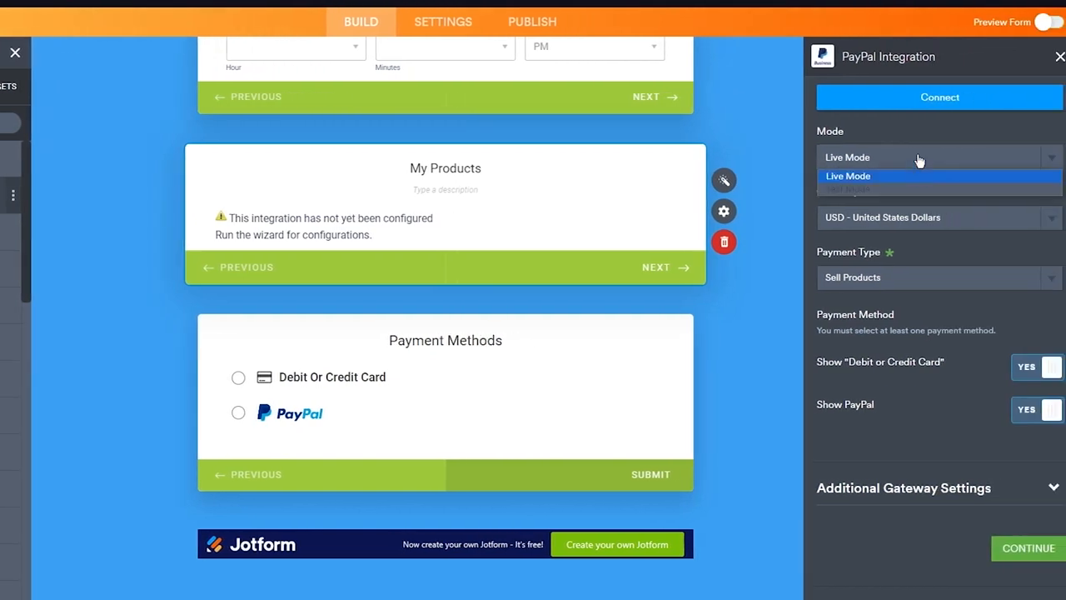
click(919, 161)
click(899, 218)
click(924, 276)
click(943, 283)
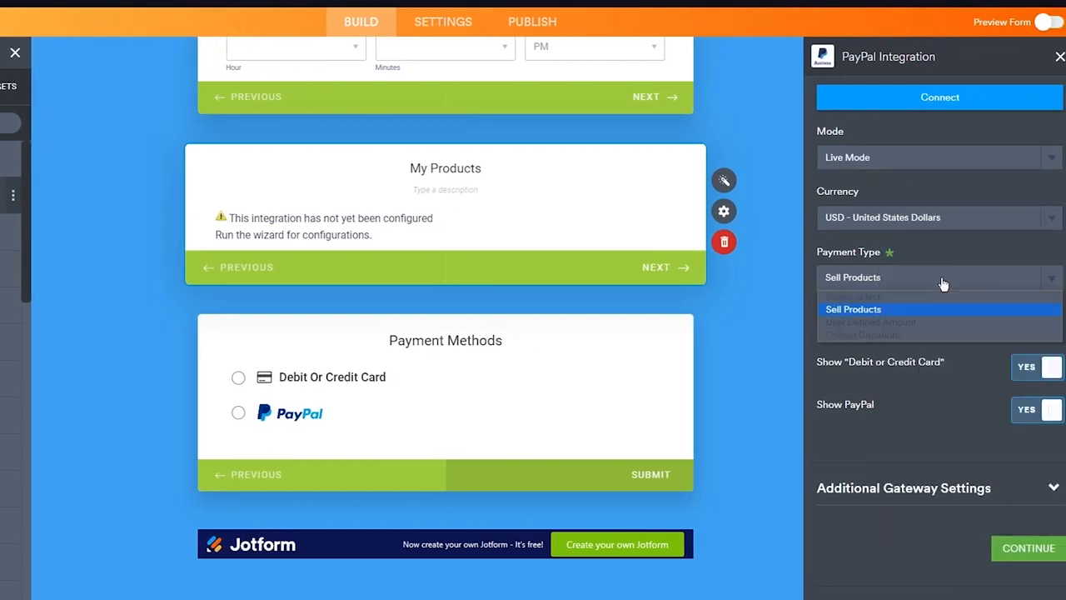
click(856, 310)
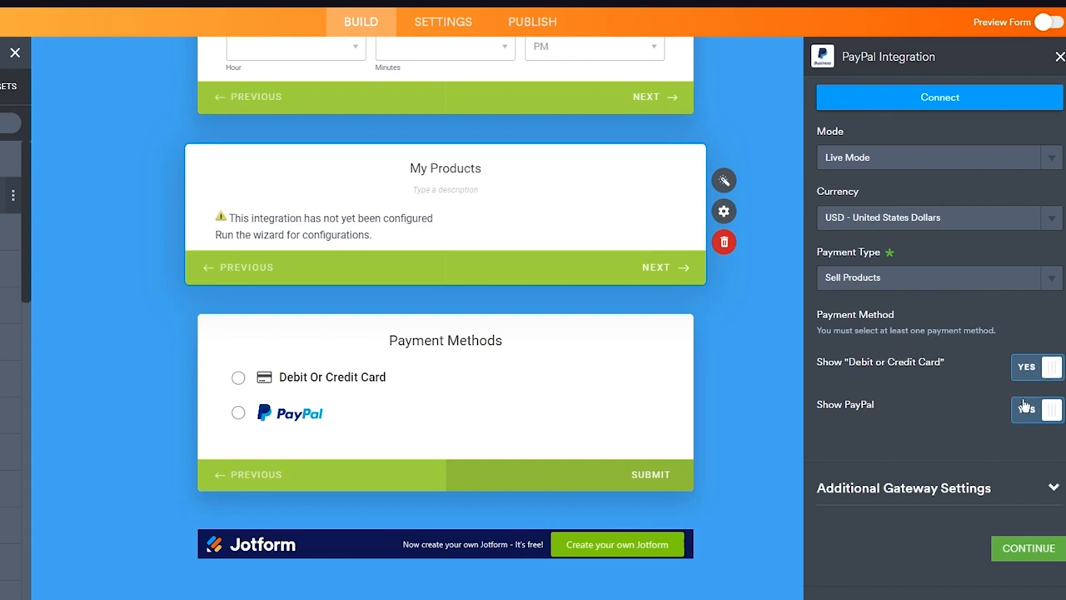
click(1013, 549)
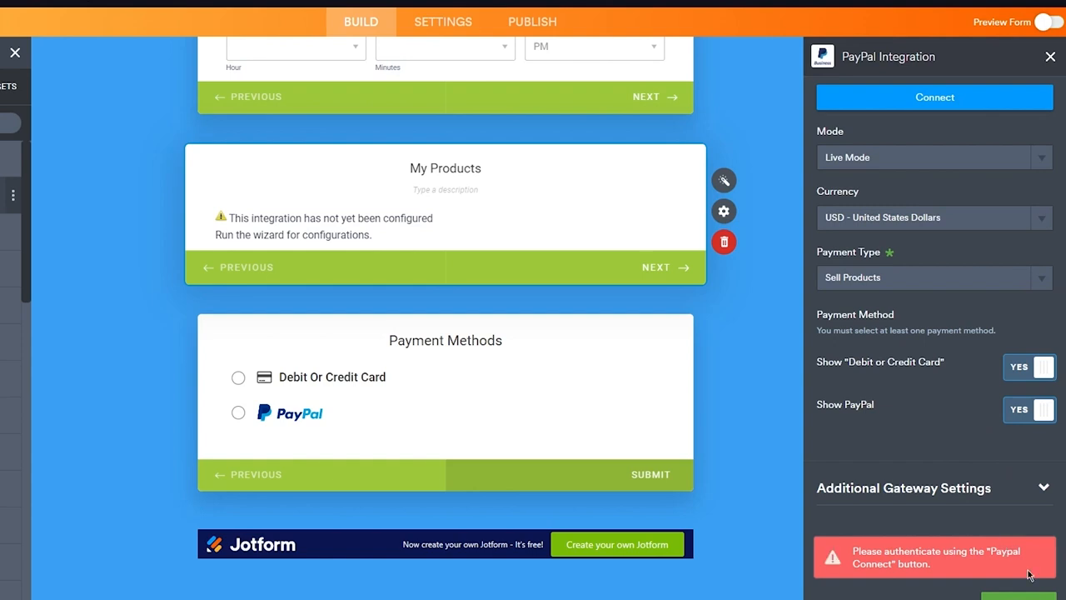
Expand the additional gateway settings of the PayPal integration and examine the charge and payment button style options.
click(988, 488)
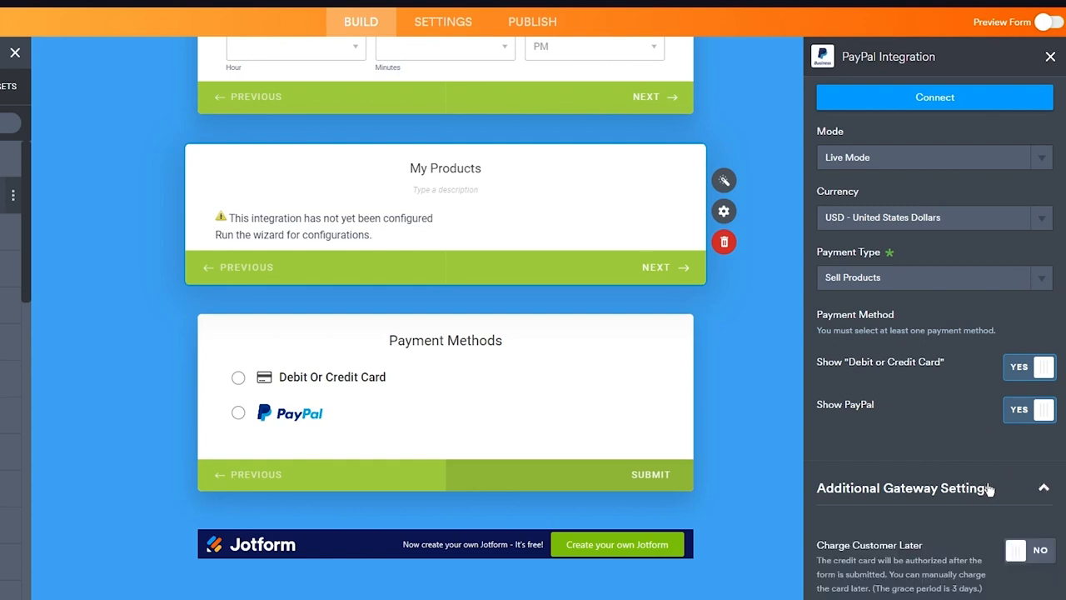
scroll(991, 466, down, 10)
scroll(974, 455, down, 1)
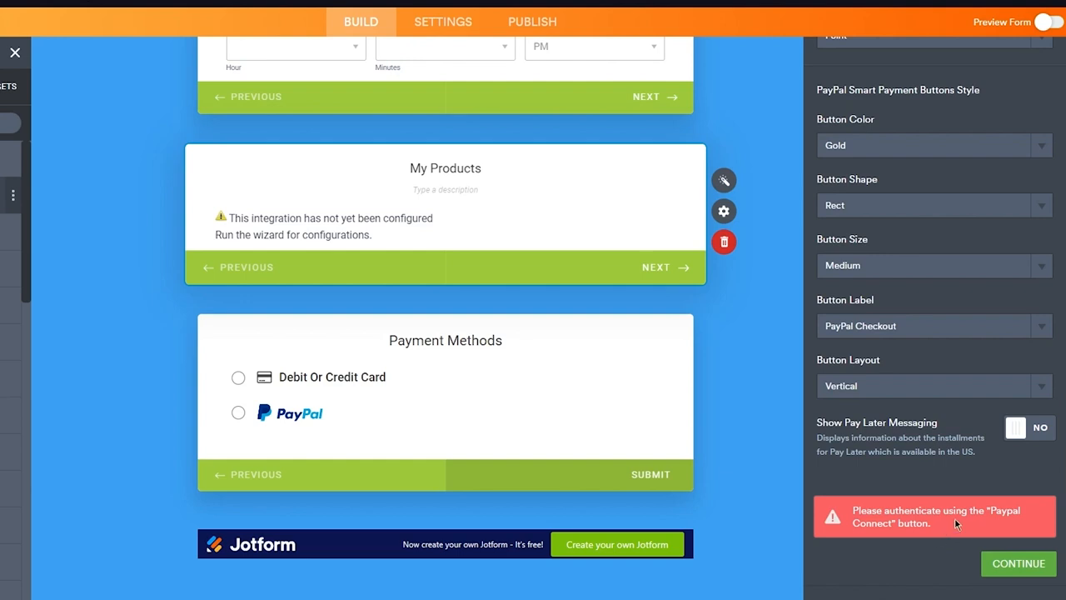
scroll(957, 499, up, 10)
Try to connect a PayPal account to the integration and close the PayPal sign-up window.
click(944, 111)
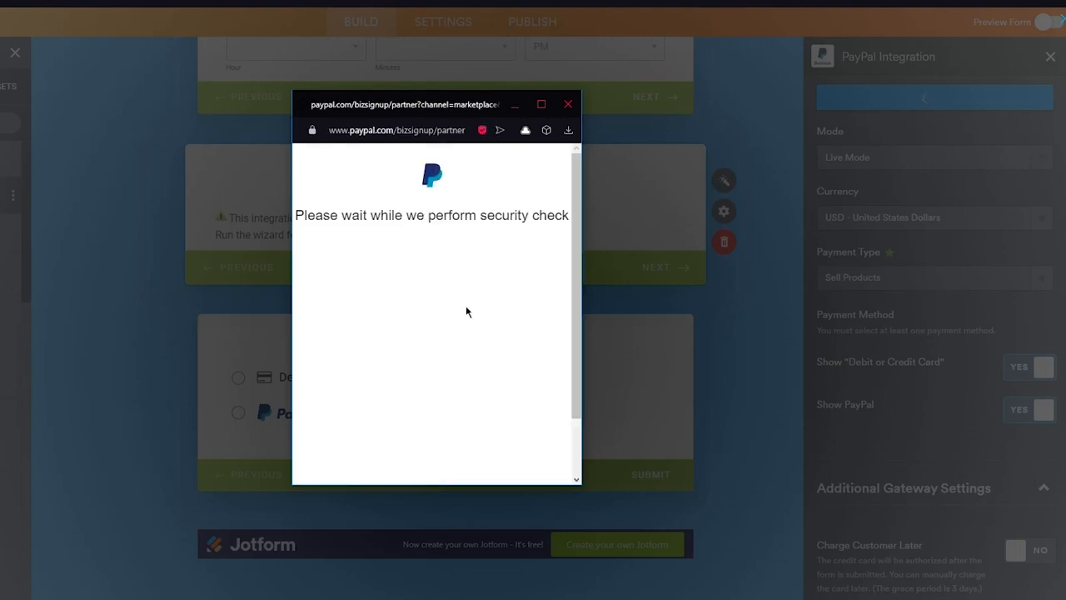
click(563, 112)
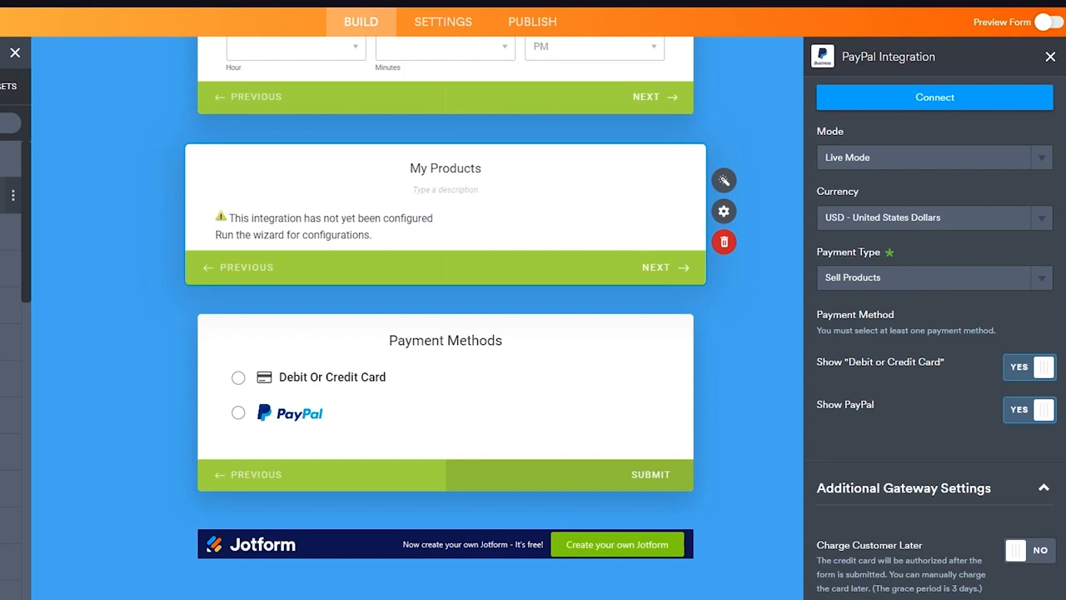
Review the form's general settings, emails, conditions and integrations, and leave the form builder.
scroll(673, 124, up, 10)
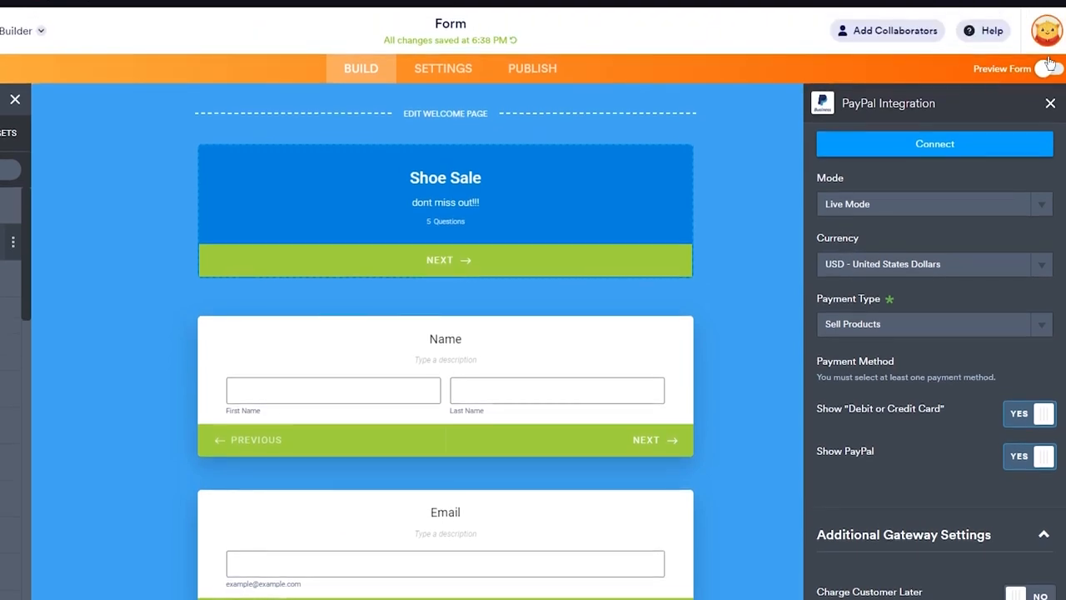
click(449, 68)
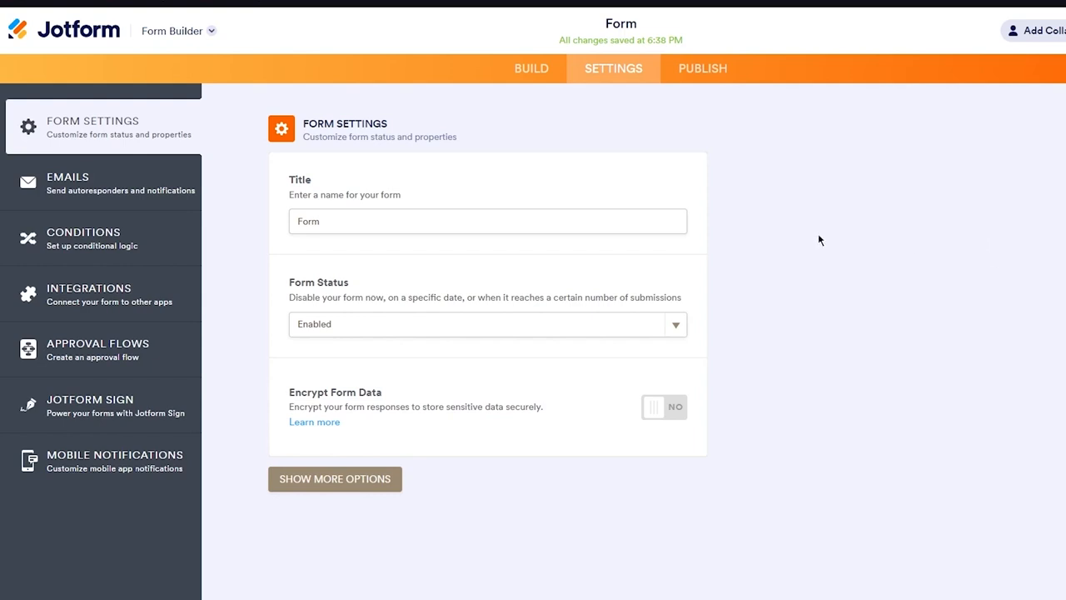
click(75, 190)
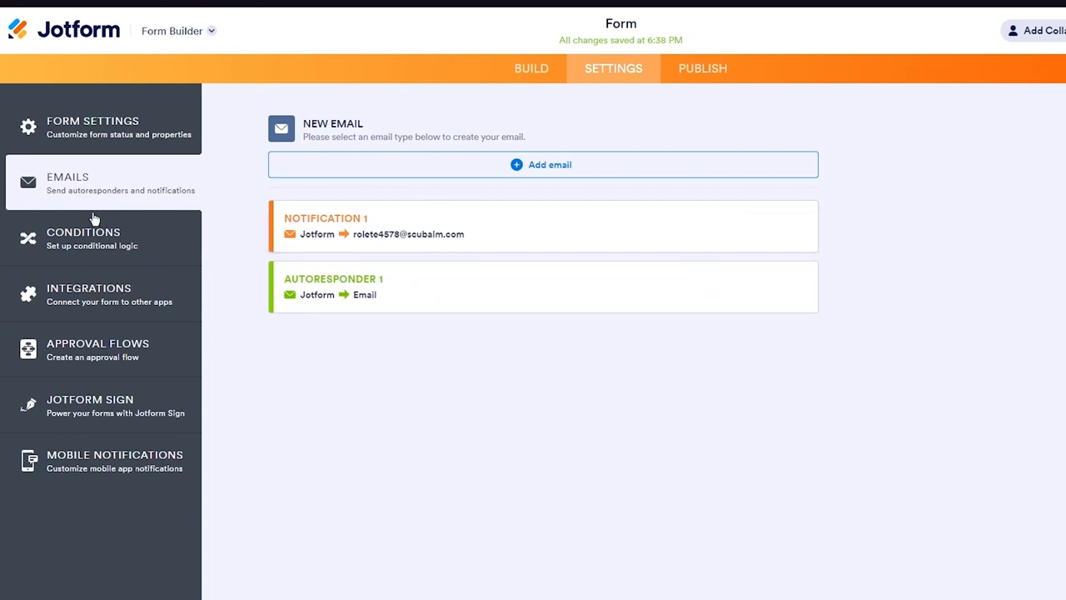
click(108, 239)
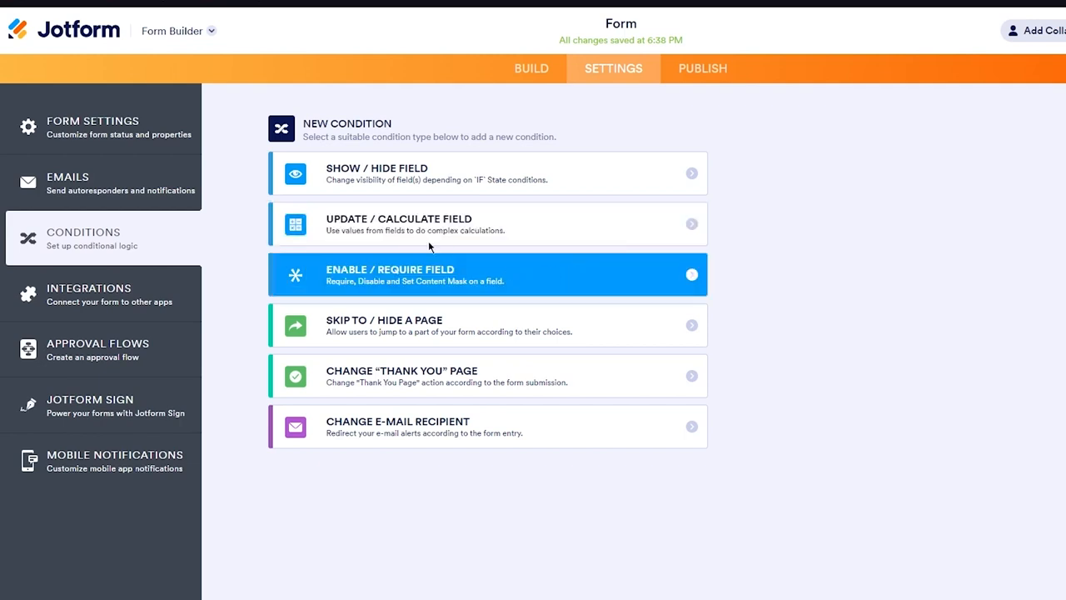
click(127, 291)
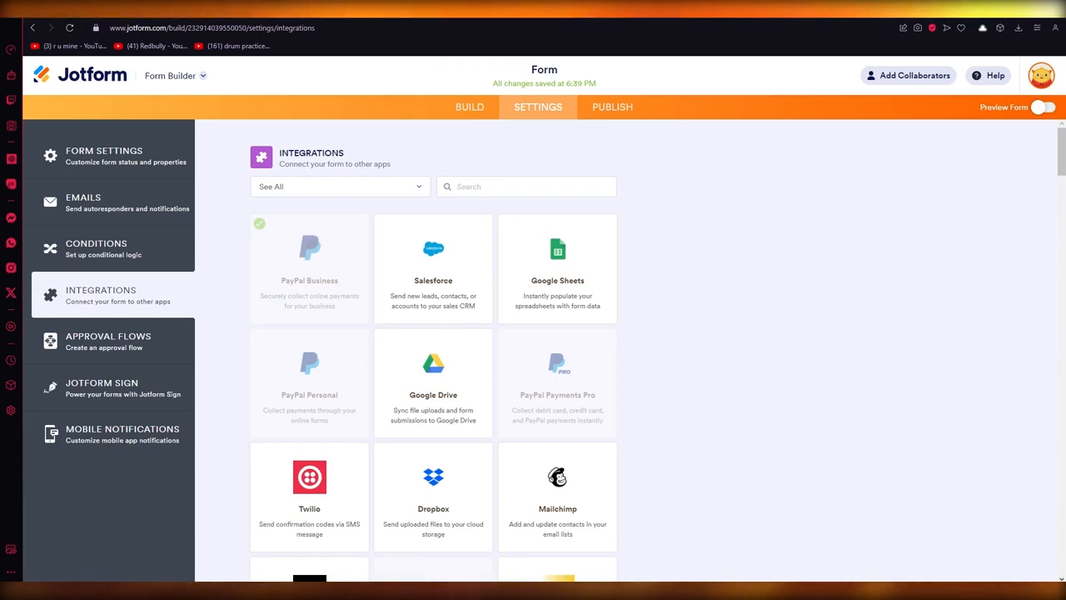
click(99, 76)
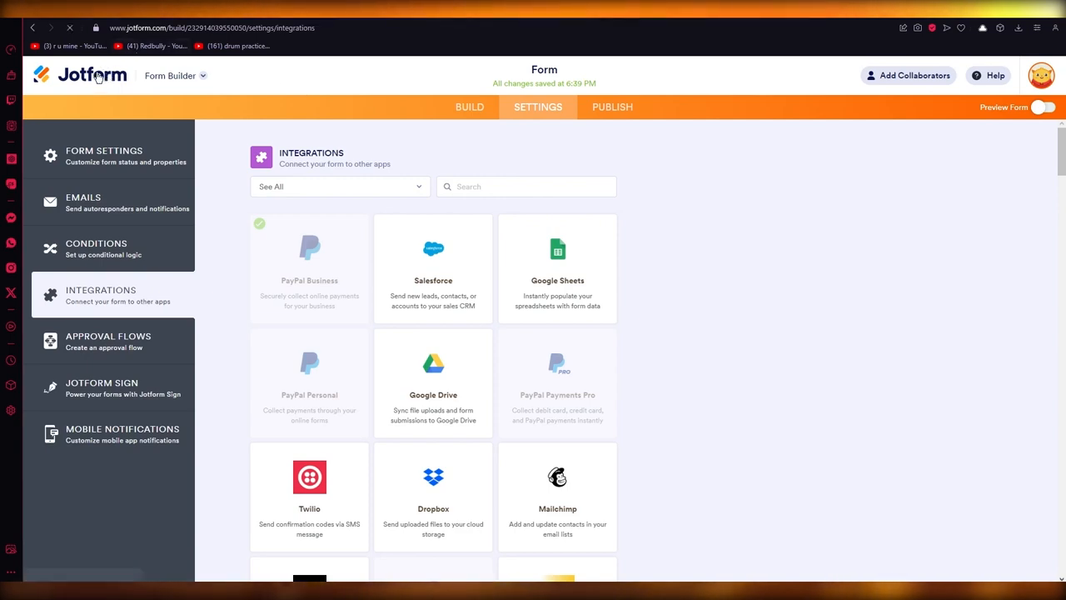